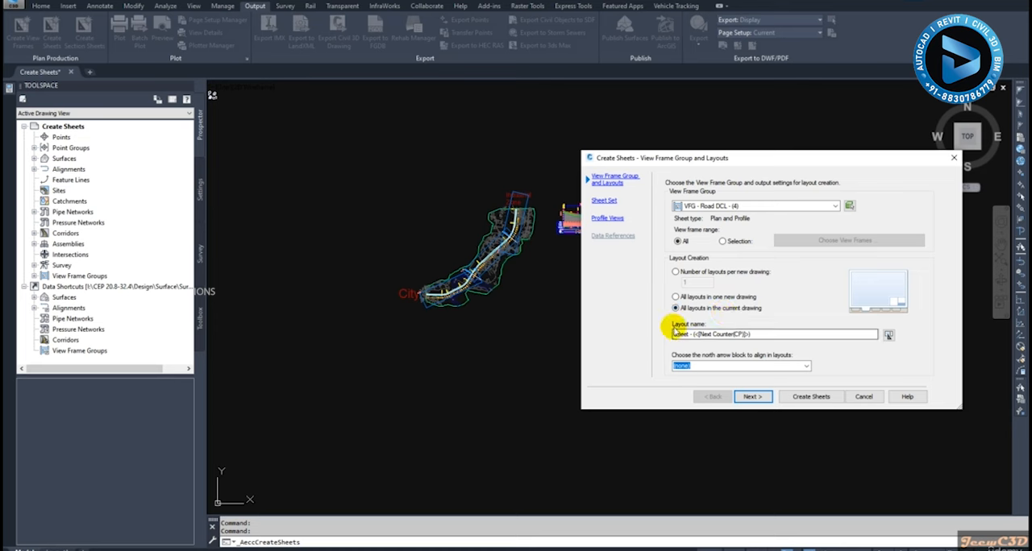
Build the layout name template from the View Frame Start Raw Station and View Frame End Raw Station fields, joined by a hyphen
click(761, 333)
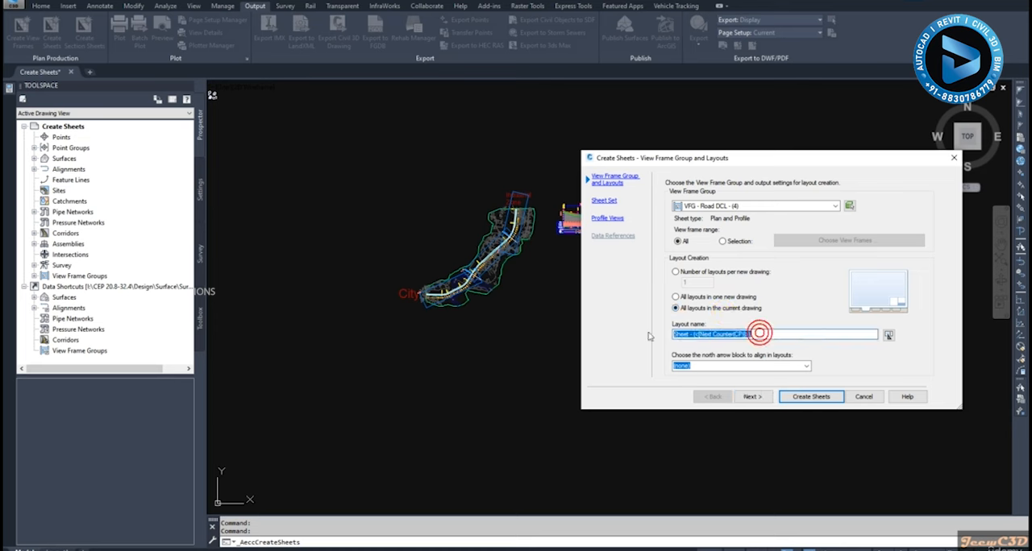
click(888, 336)
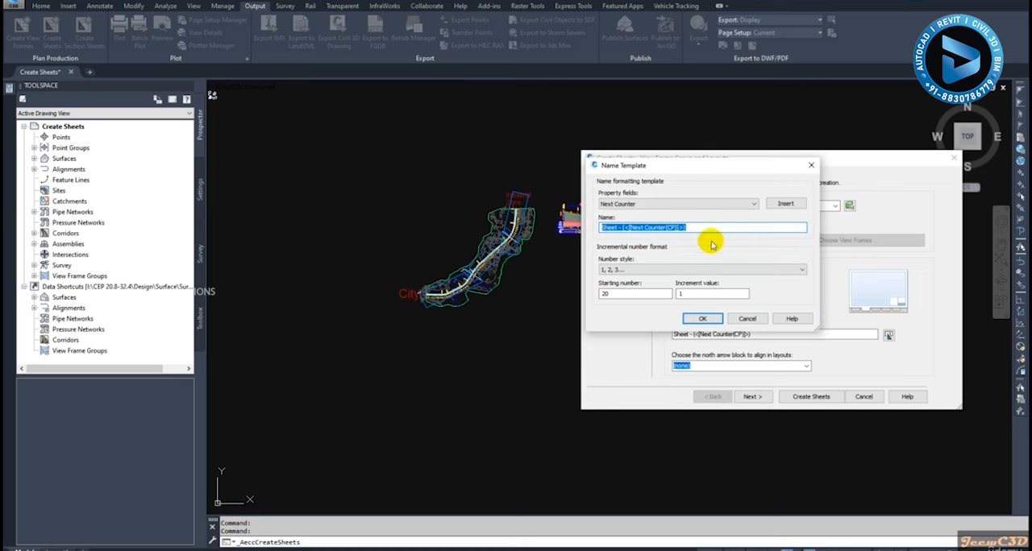
click(695, 205)
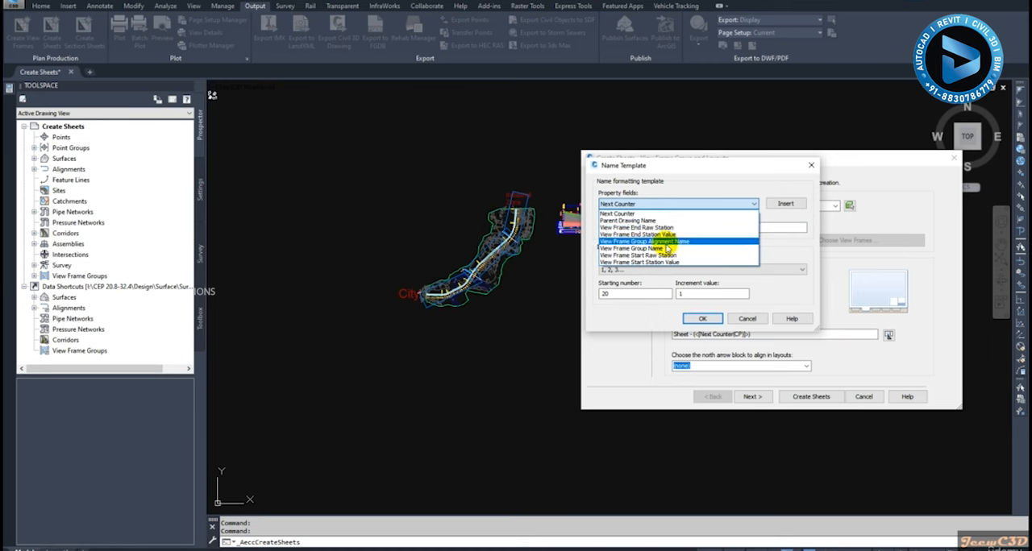
click(669, 256)
click(782, 204)
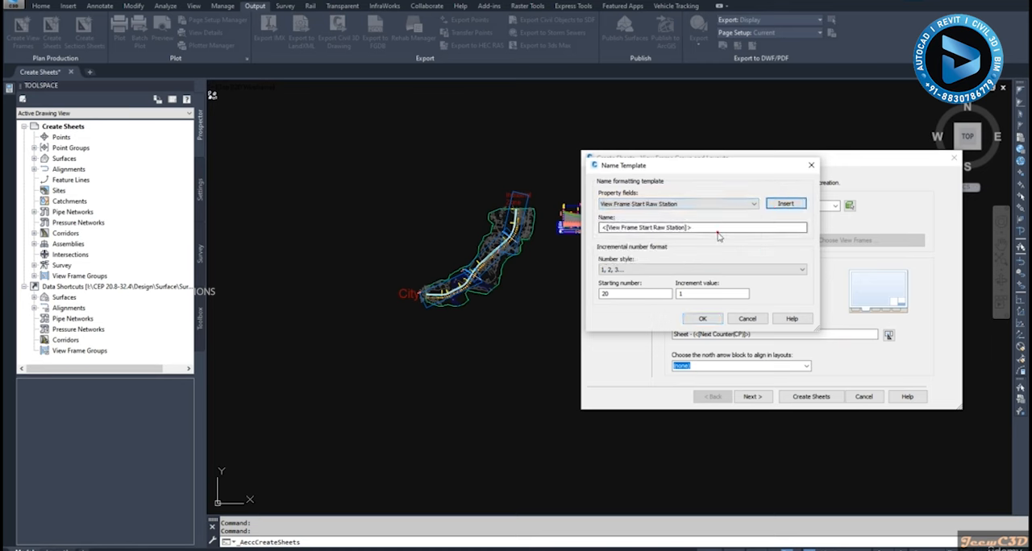
click(717, 227)
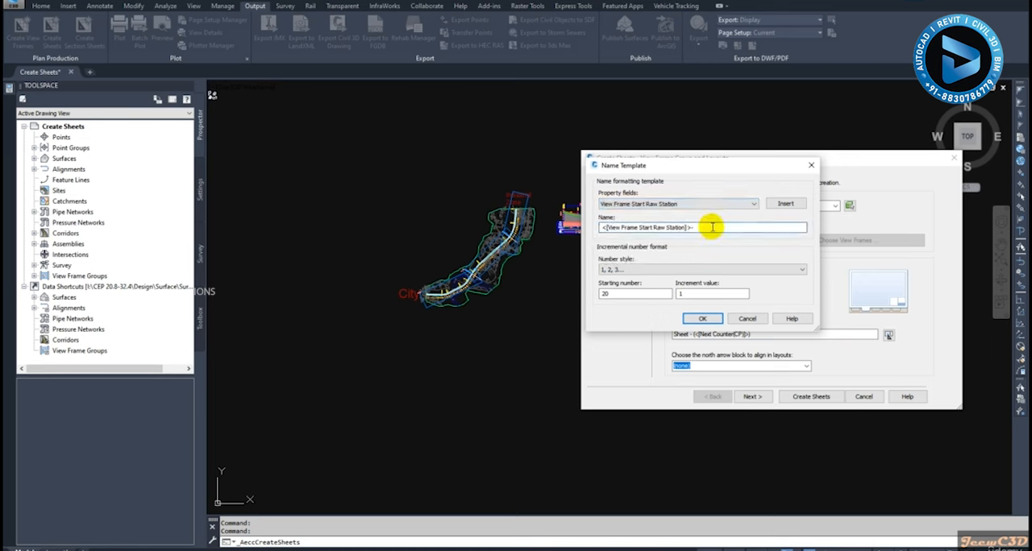
click(681, 204)
click(669, 228)
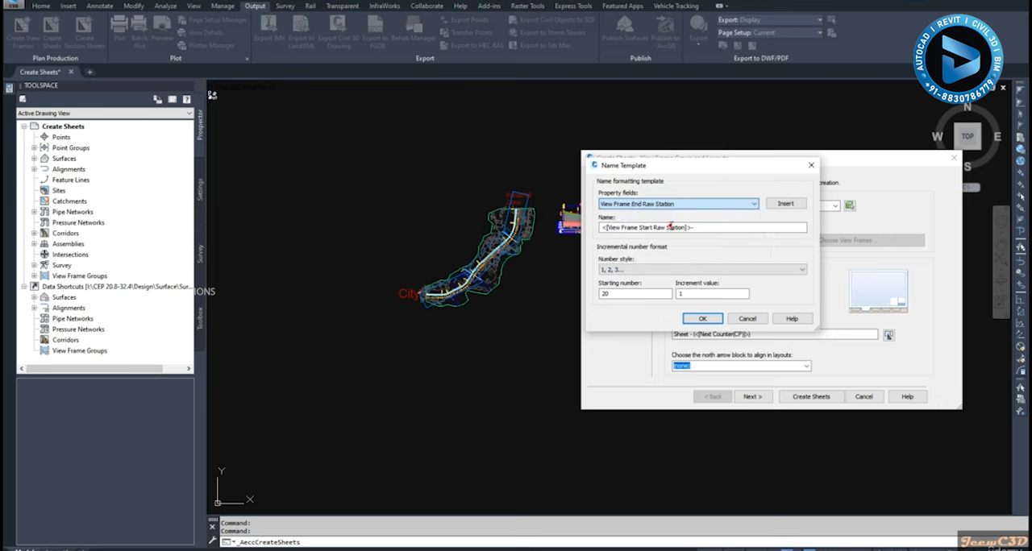
click(783, 204)
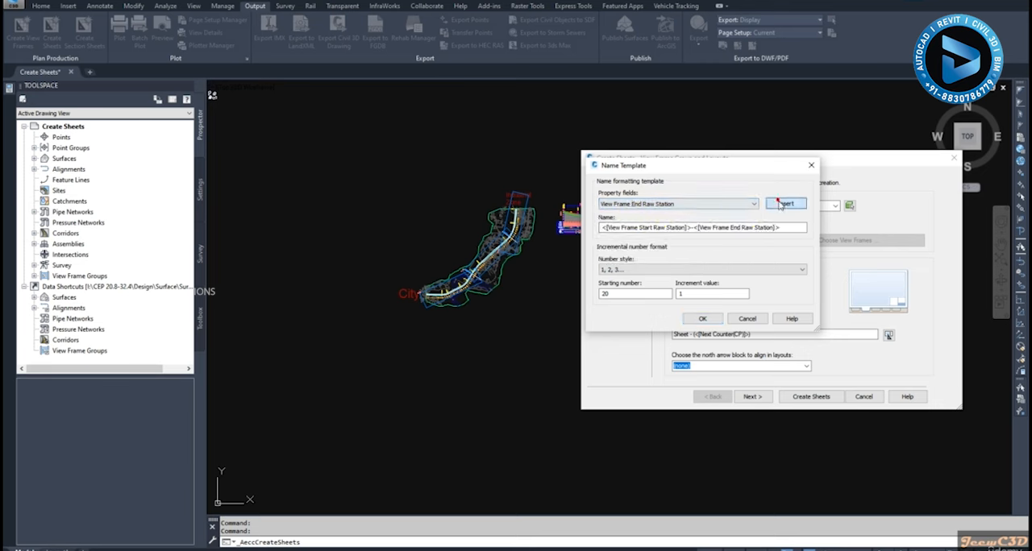
Set the name template's starting number to 1 with an increment value of 1 and accept the template
double_click(612, 293)
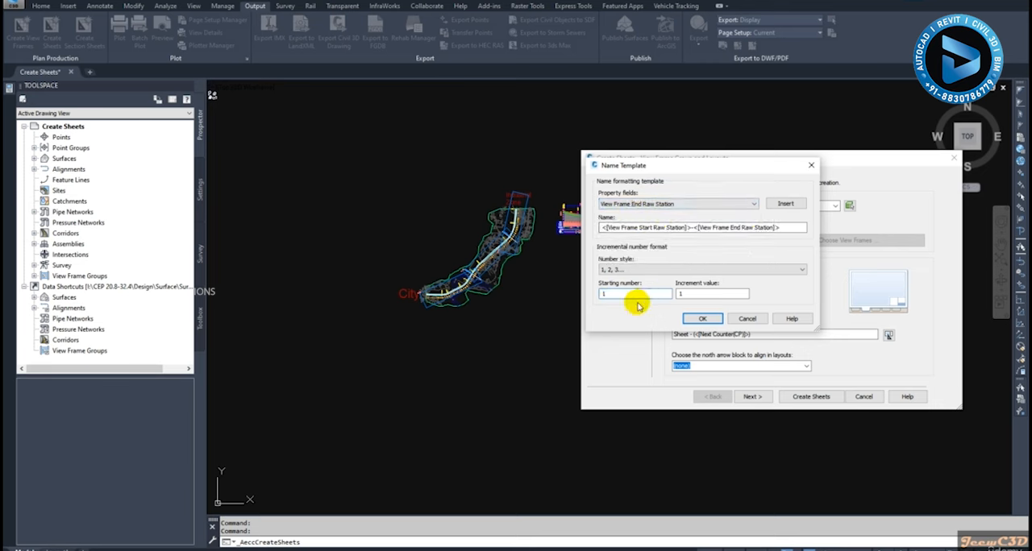
click(681, 294)
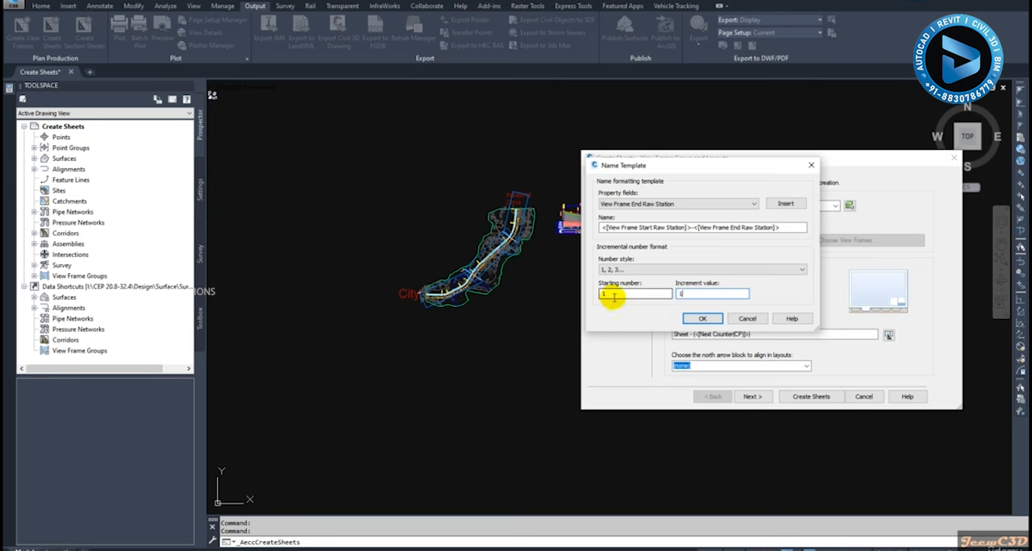
click(698, 320)
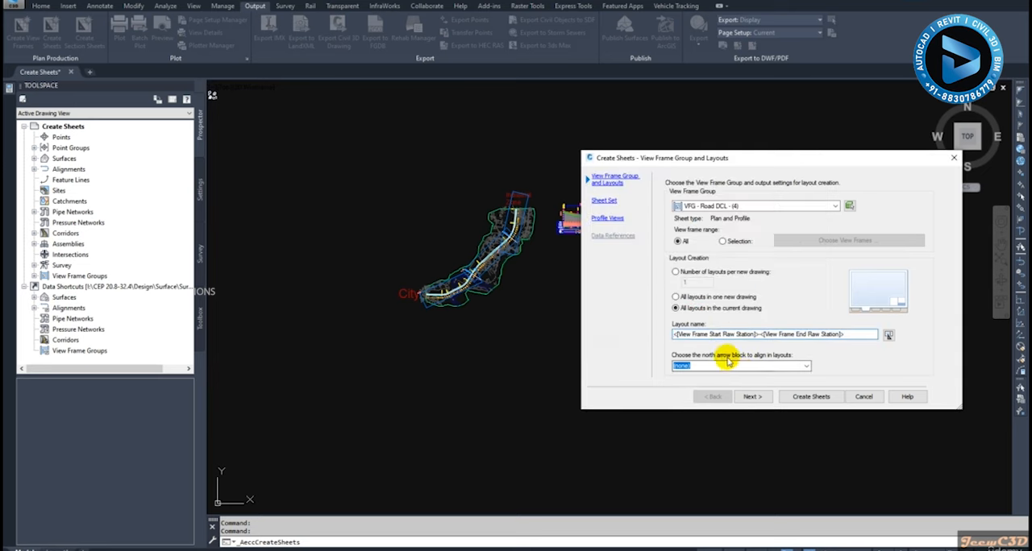
Choose the arrow block as the north arrow to align in the layouts and proceed to the sheet set settings
click(805, 366)
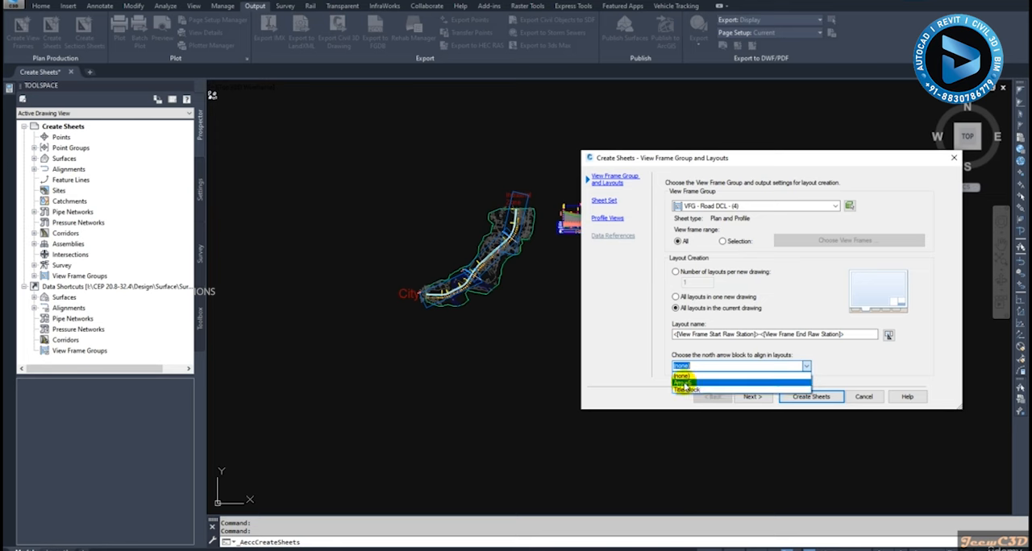
click(683, 383)
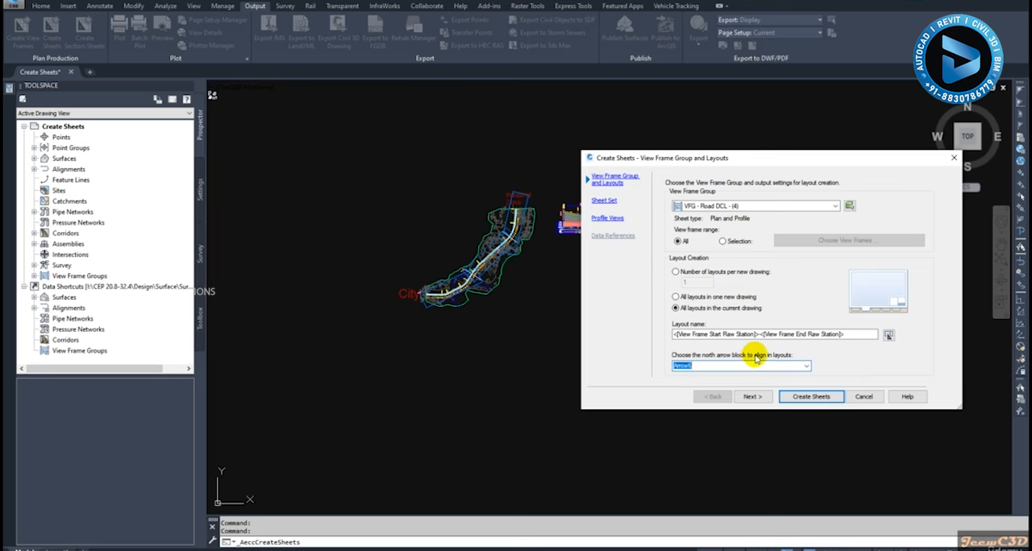
click(750, 398)
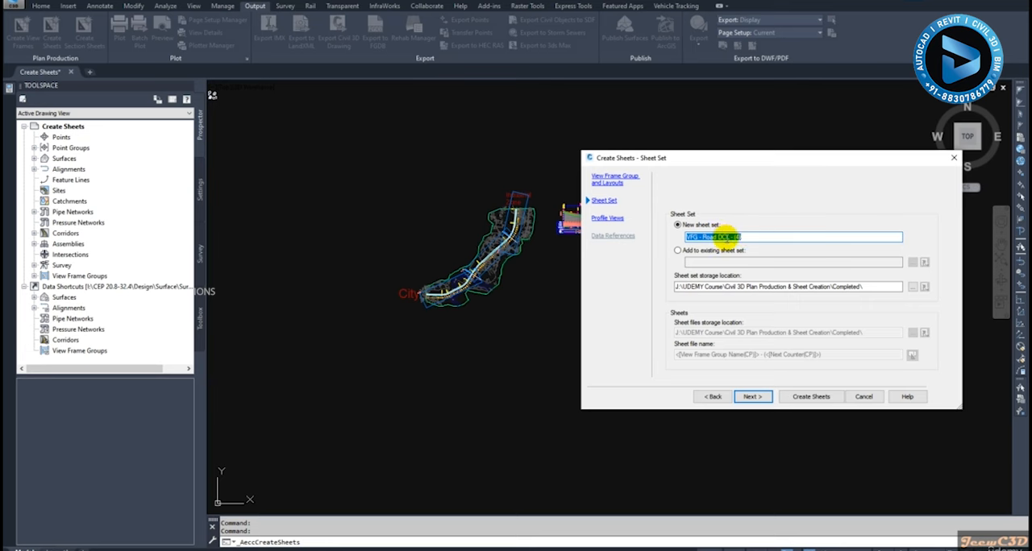
Name the new sheet set "VFG - Road DCL", keep the Completed folder as storage location, and proceed to the profile view settings
click(749, 238)
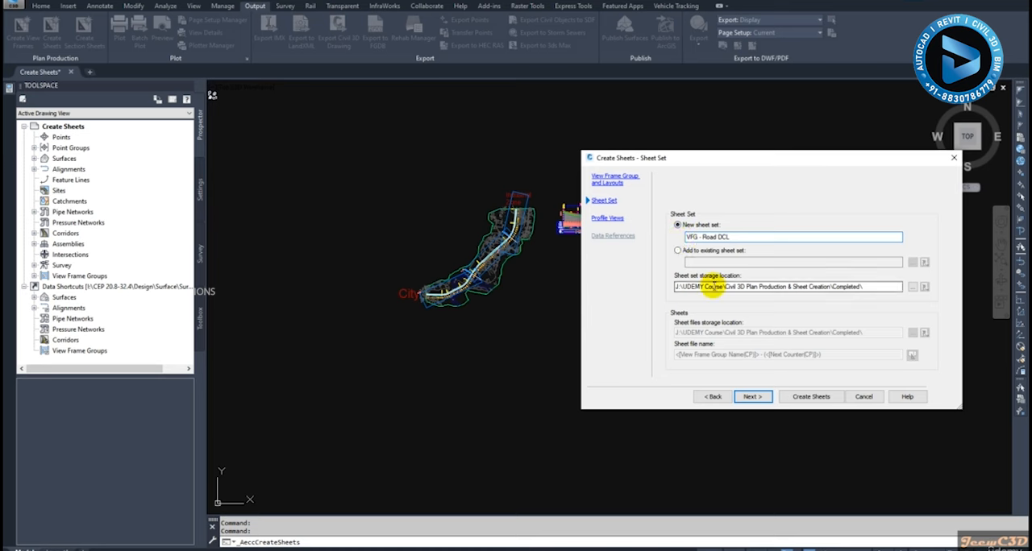
click(863, 287)
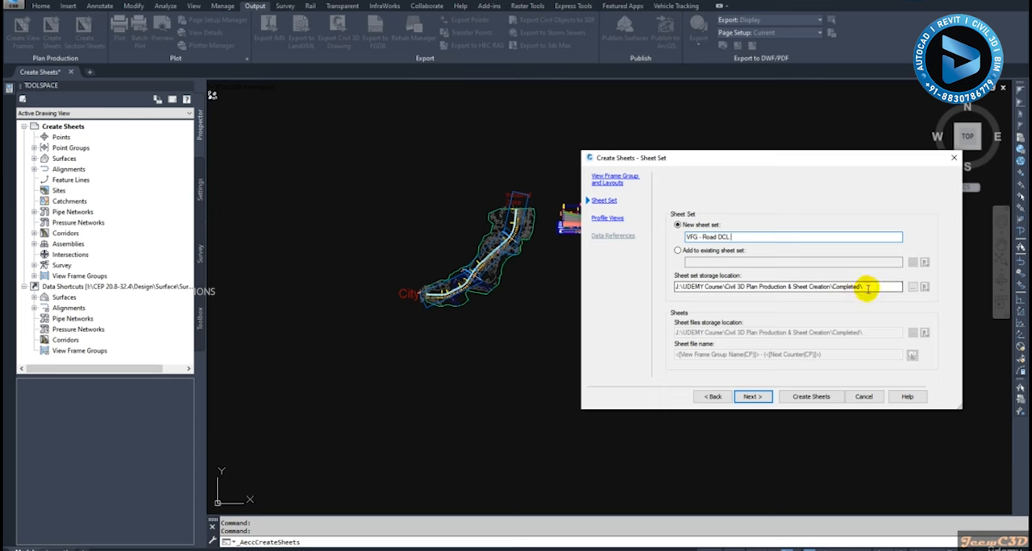
click(869, 287)
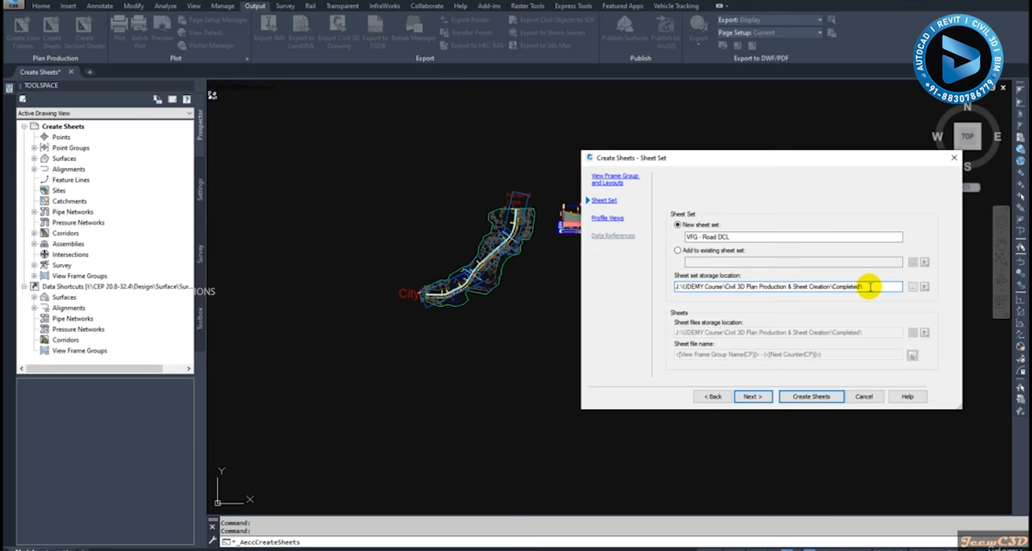
click(752, 397)
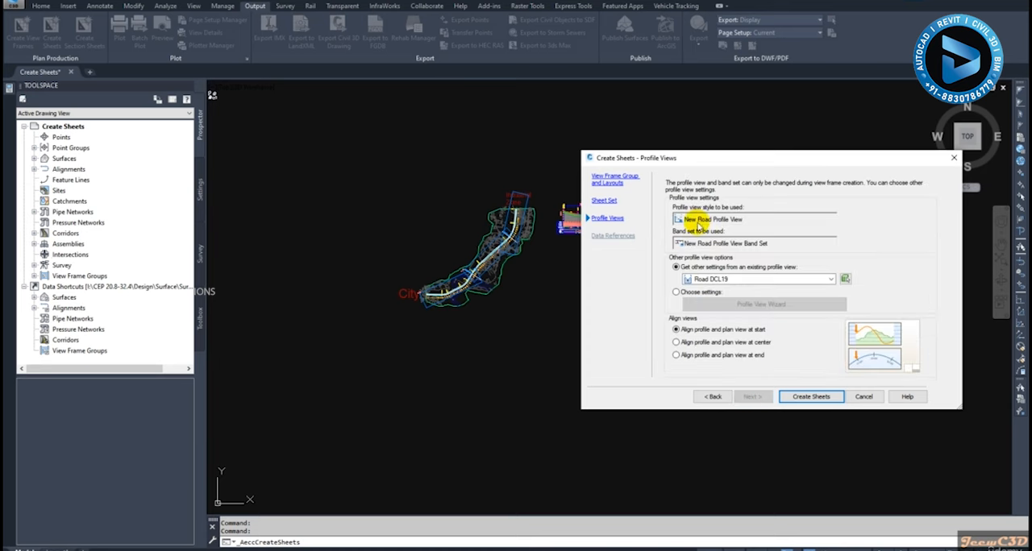
Choose custom profile view settings in the Profile View Wizard, with split profile view off and the datum set by mean elevation
click(677, 294)
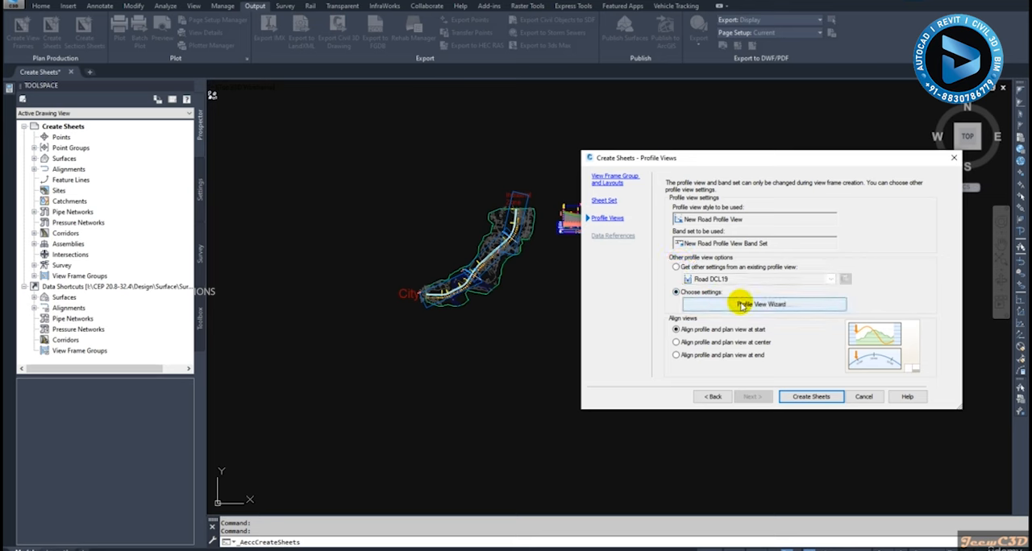
click(759, 306)
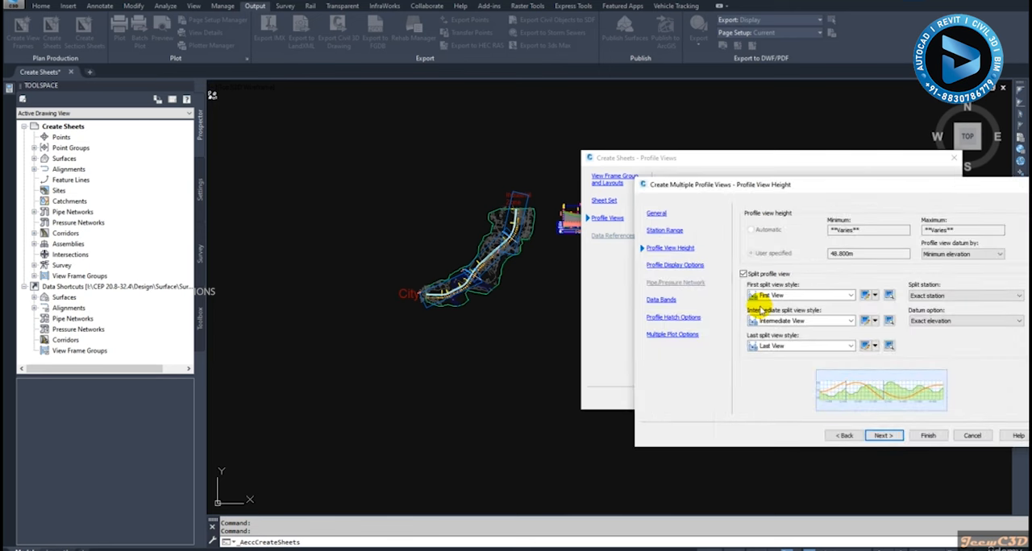
click(743, 274)
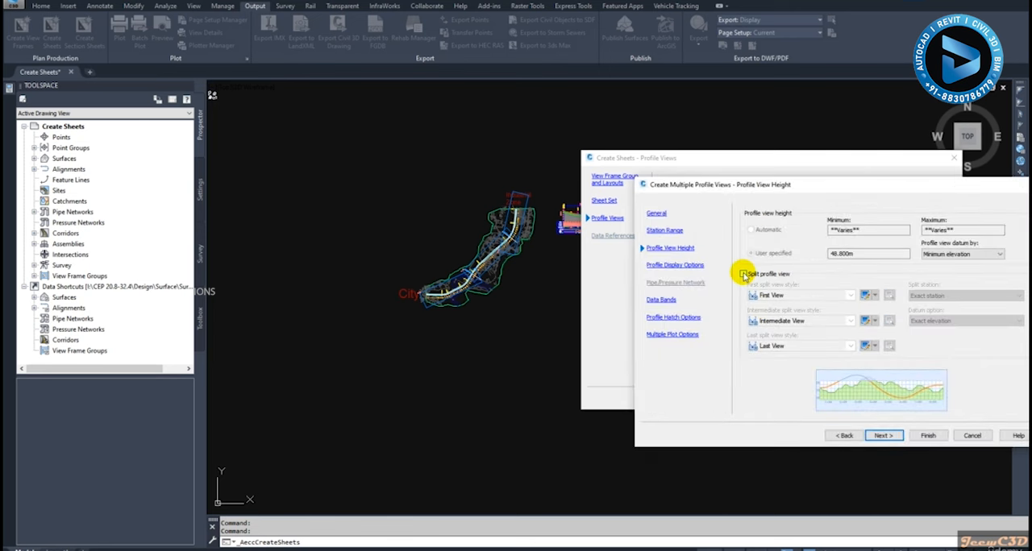
click(952, 256)
click(945, 271)
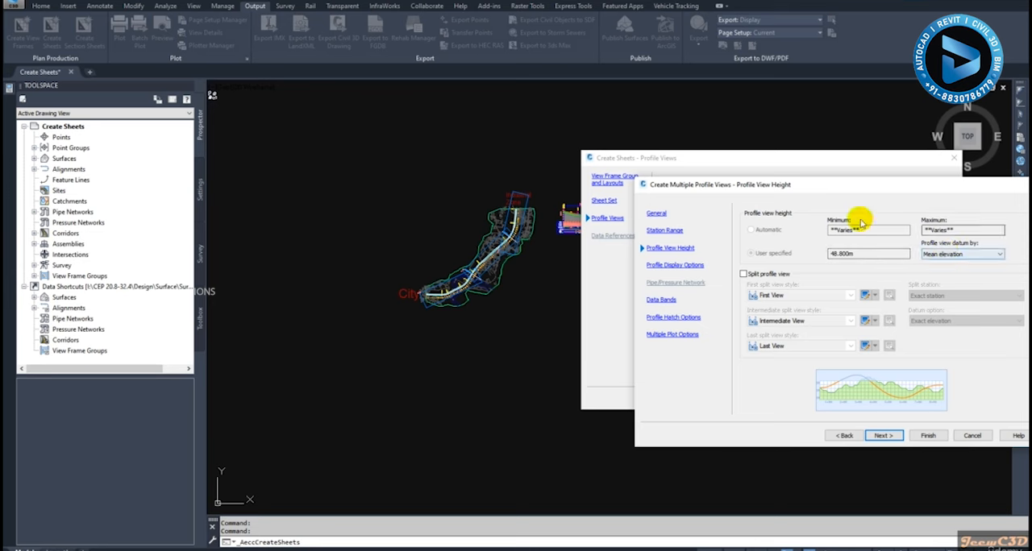
click(883, 437)
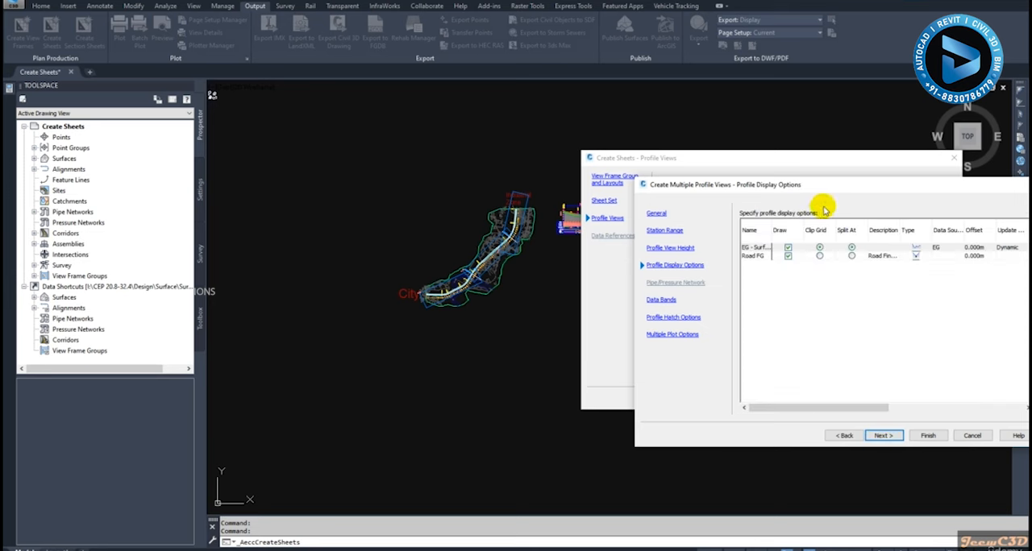
Assign the "New Road Profile Lables" label set to the Road FG profile and proceed to the data bands
drag(824, 184, 516, 168)
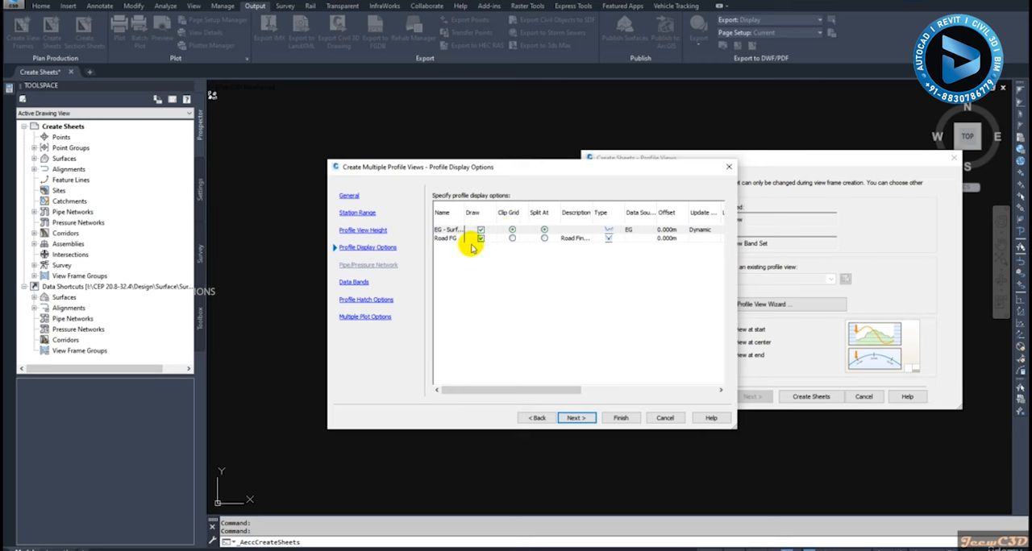
mouse_move(532, 389)
mouse_down()
mouse_move(576, 390)
mouse_move(536, 390)
mouse_up()
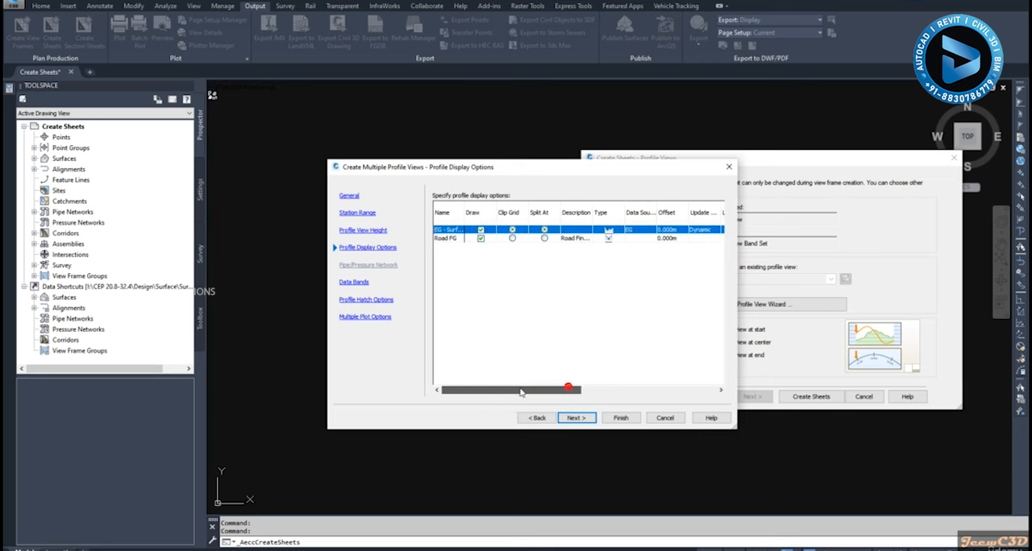
click(441, 240)
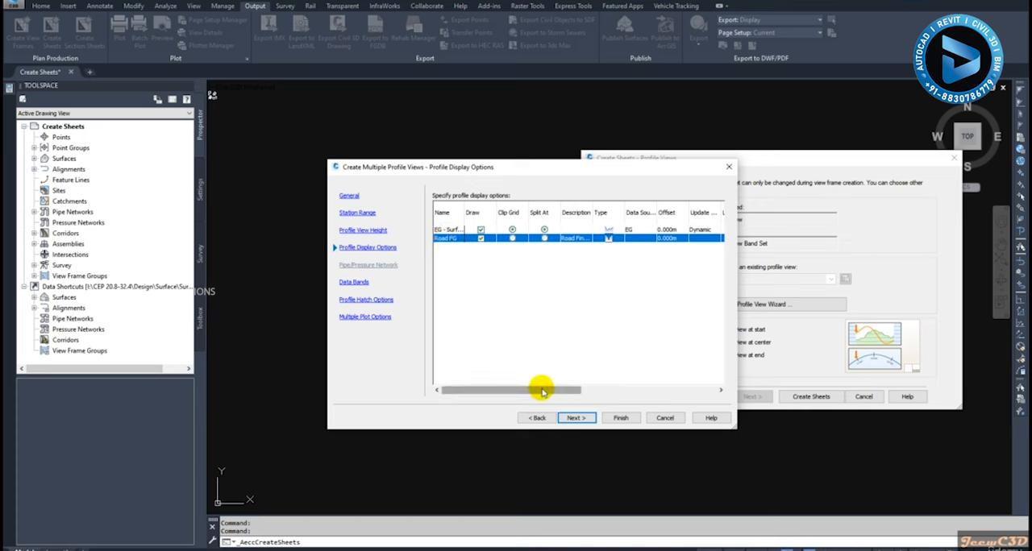
drag(538, 390, 639, 389)
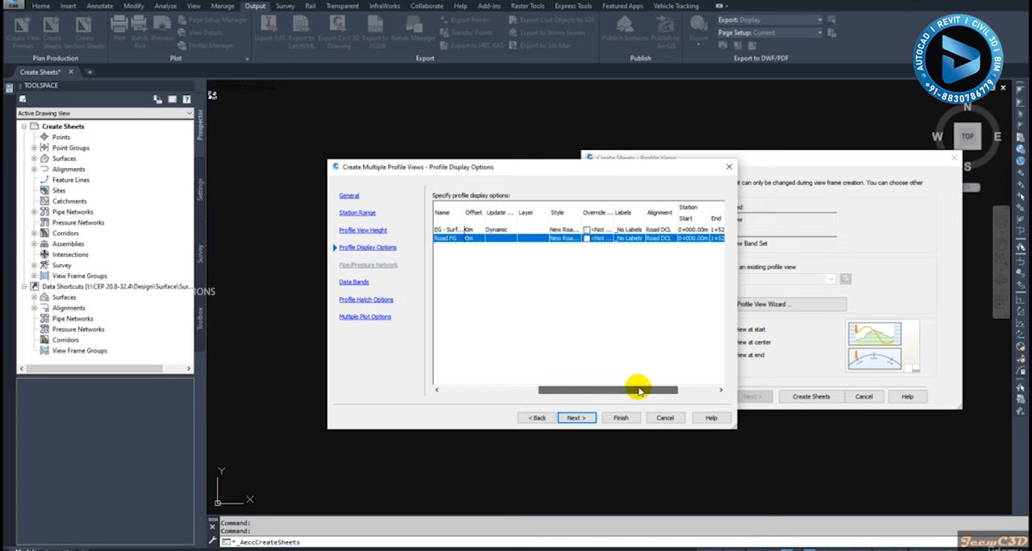
click(634, 239)
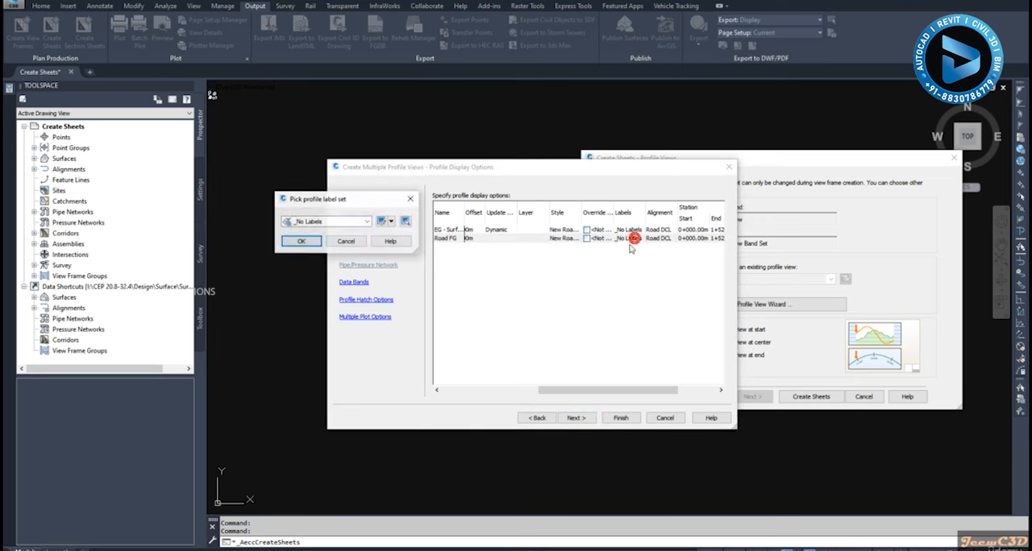
click(326, 221)
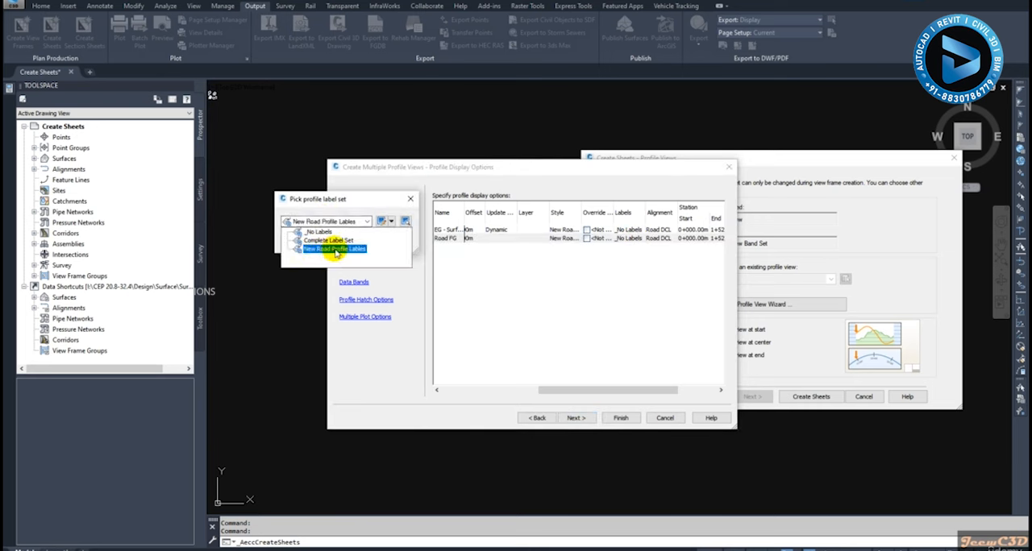
click(335, 249)
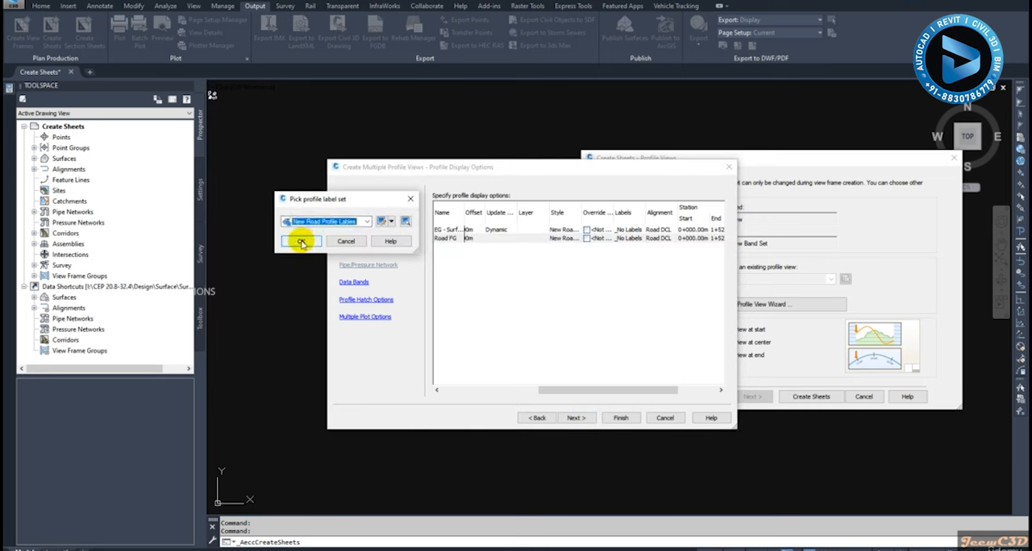
click(300, 242)
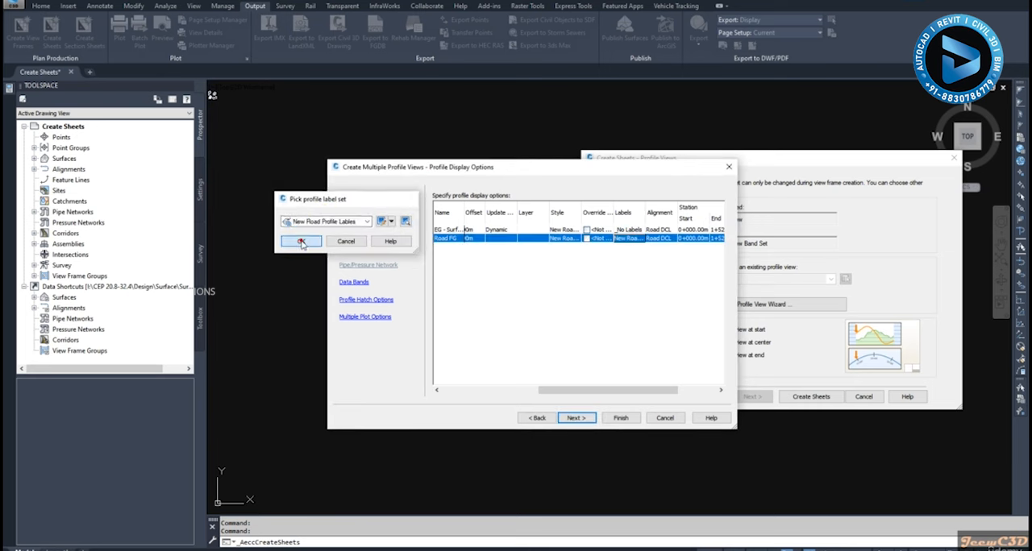
click(575, 418)
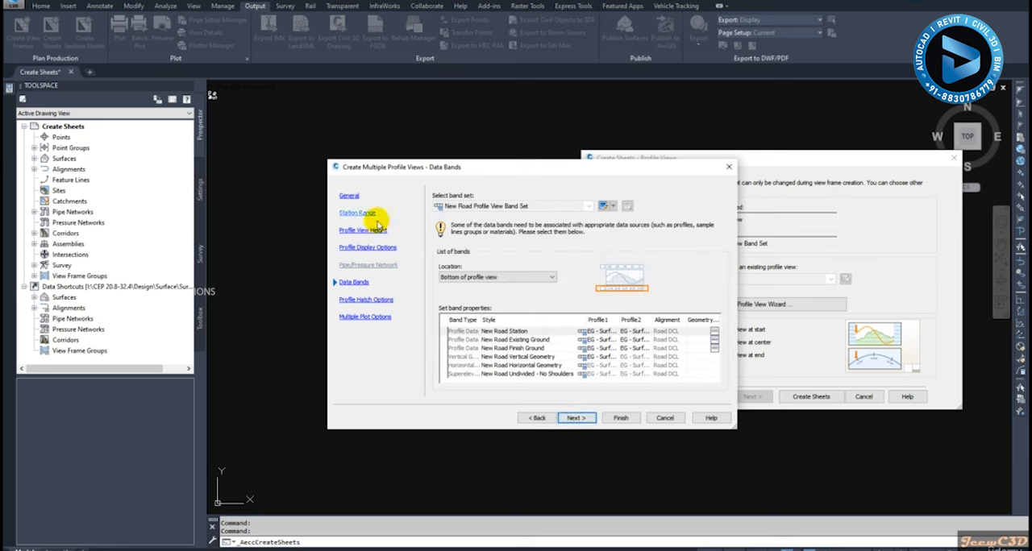
Set Profile1 of the New Road Vertical Geometry band to Road FG
click(500, 357)
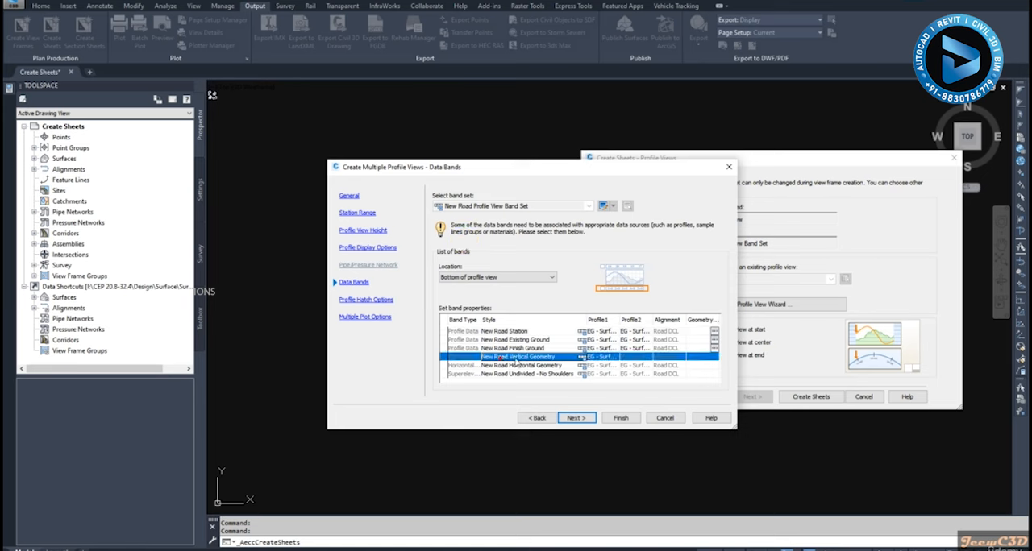
click(604, 359)
click(605, 375)
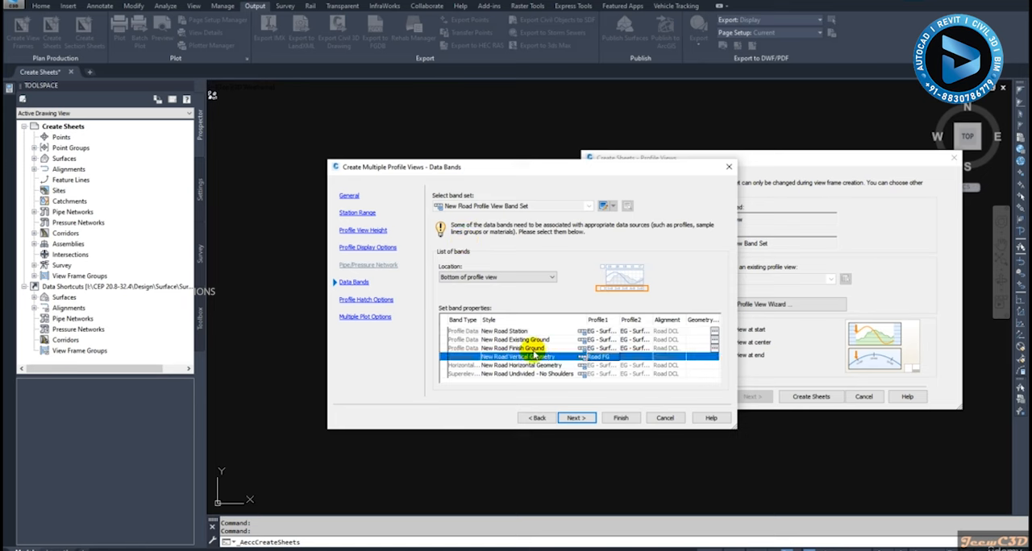
Set Profile1 and Profile2 of the New Road Finish Ground band to Road FG and proceed to the multiple plot options
click(528, 348)
click(604, 349)
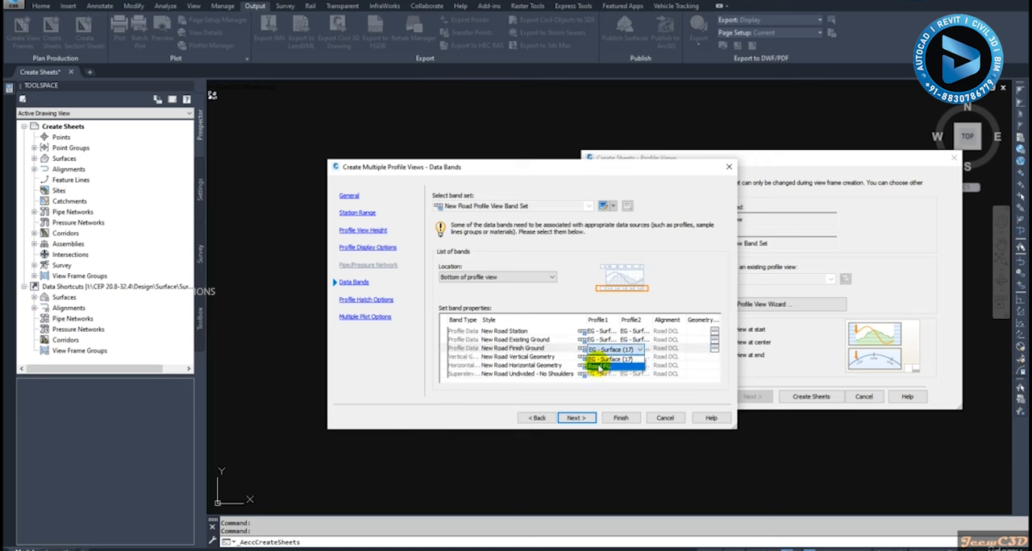
click(598, 367)
click(637, 349)
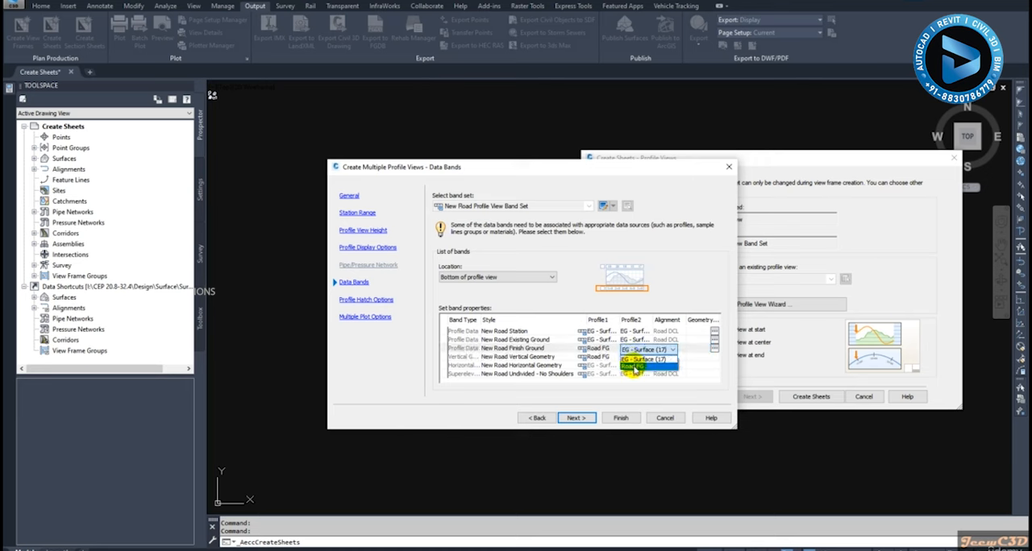
click(634, 368)
click(598, 360)
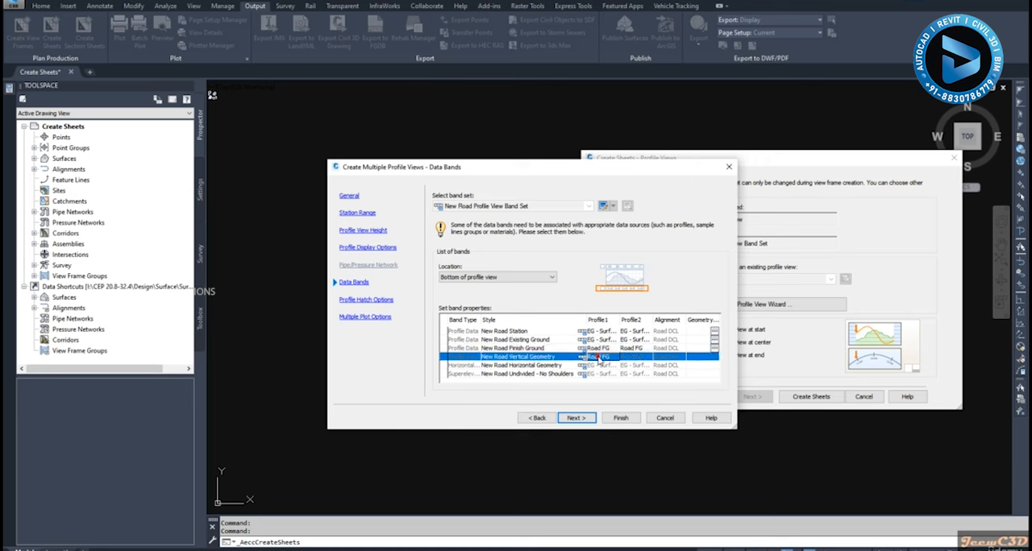
click(631, 350)
click(633, 350)
click(633, 350)
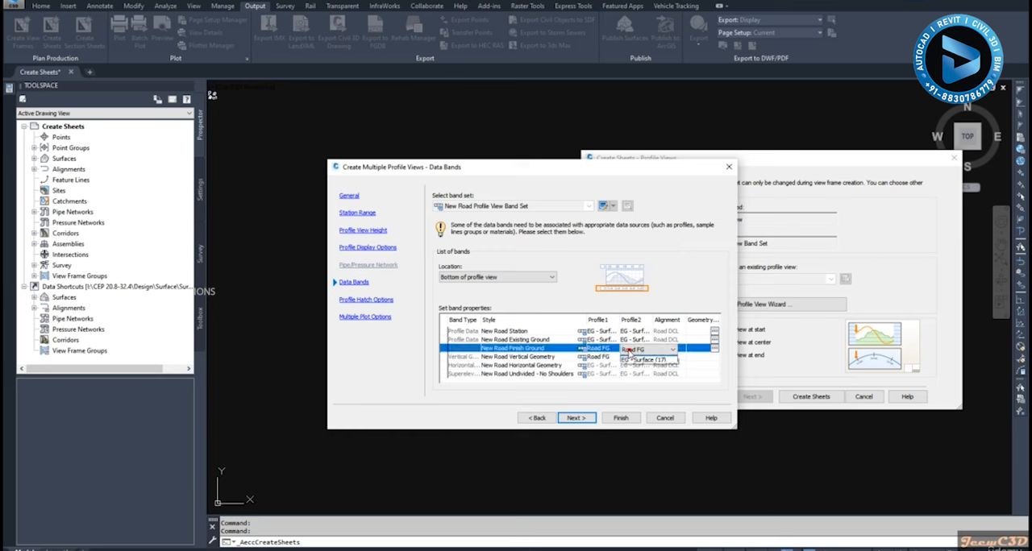
click(630, 350)
click(602, 356)
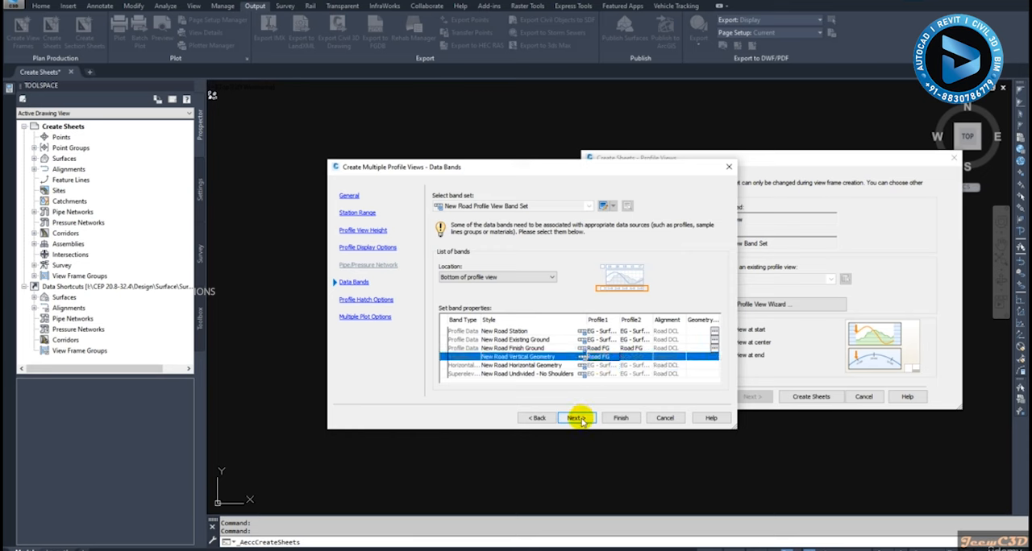
click(578, 417)
click(577, 418)
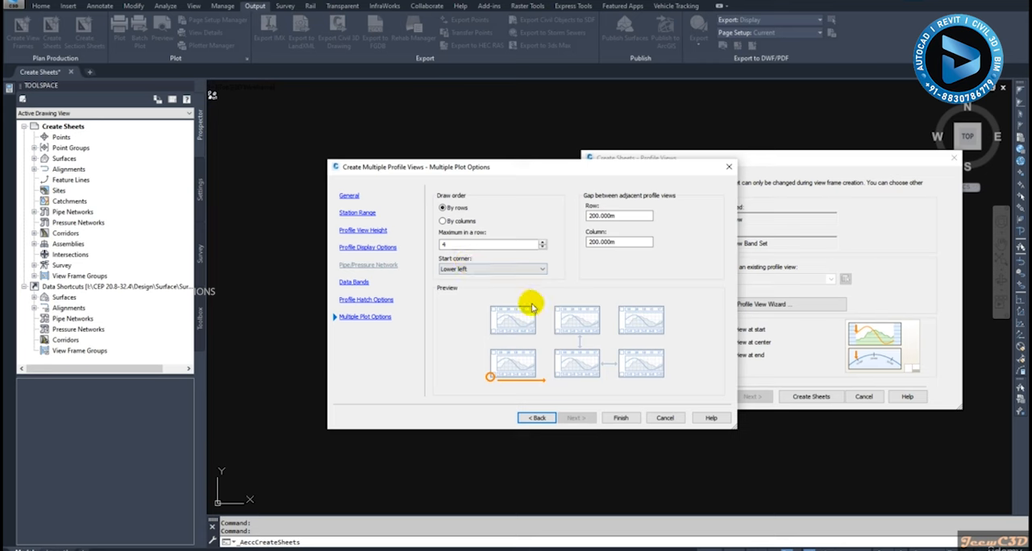
Set the start corner for the multiple profile views to Upper left and finish the profile view settings
click(471, 270)
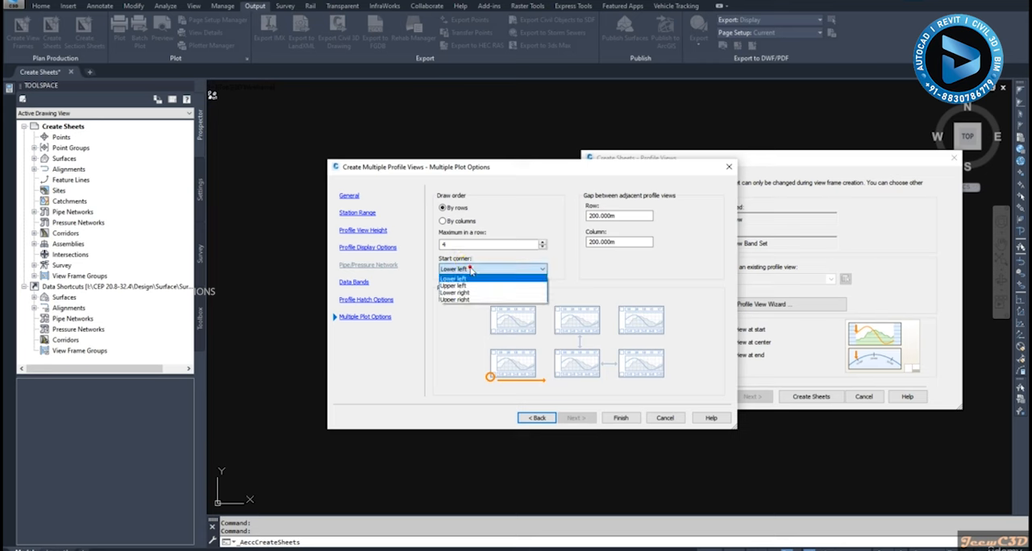
click(454, 285)
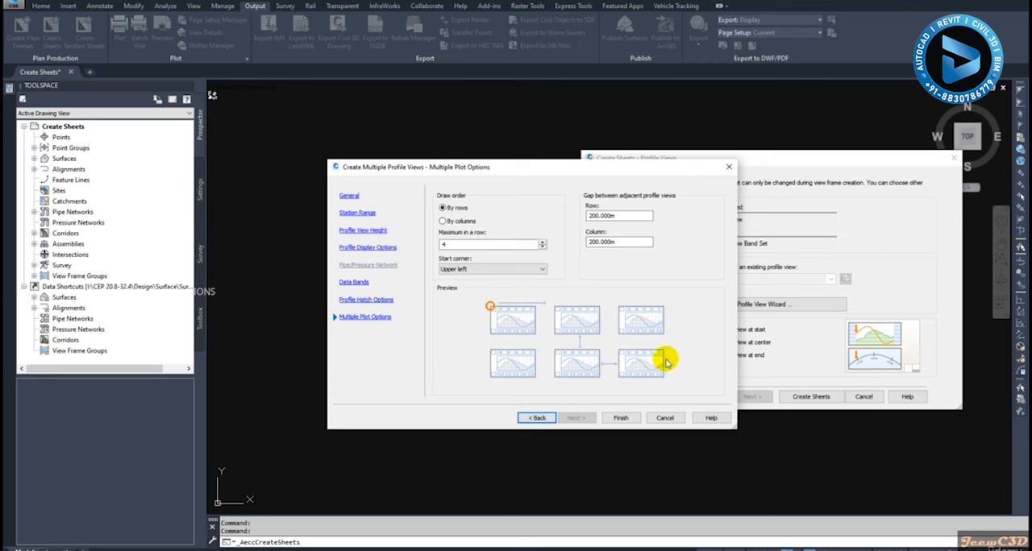
click(619, 417)
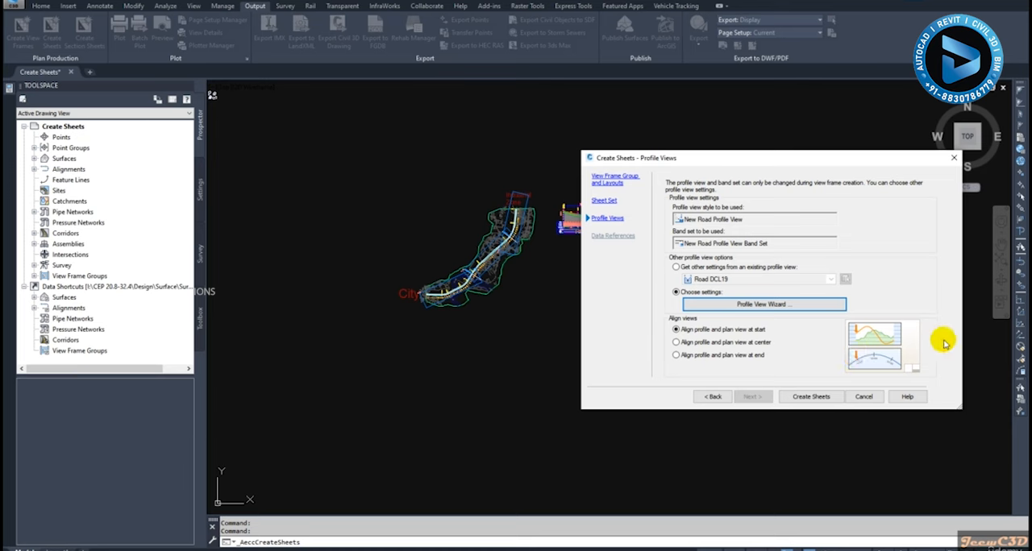
Create the sheets with profile and plan views aligned at start, accepting that the current drawing is saved
click(738, 344)
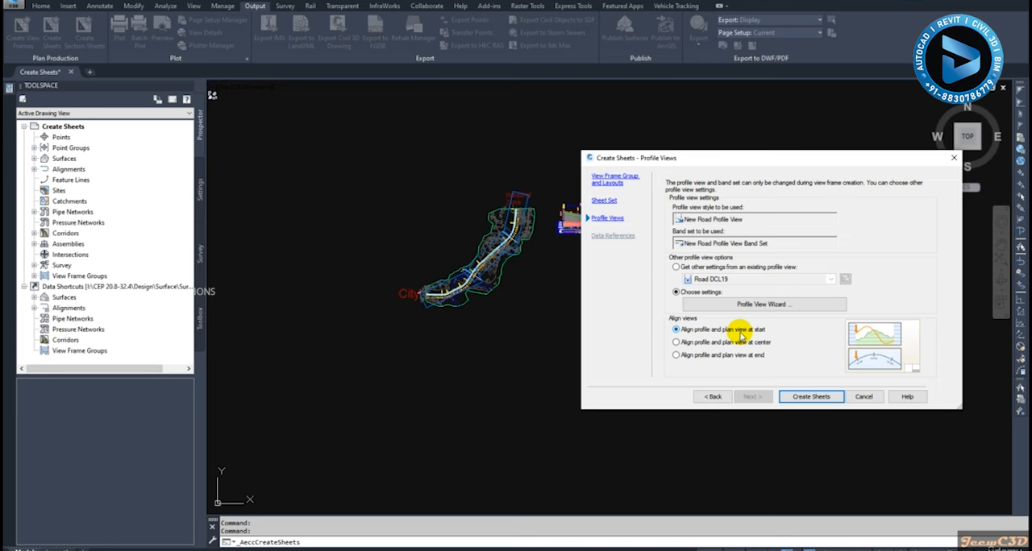
click(809, 398)
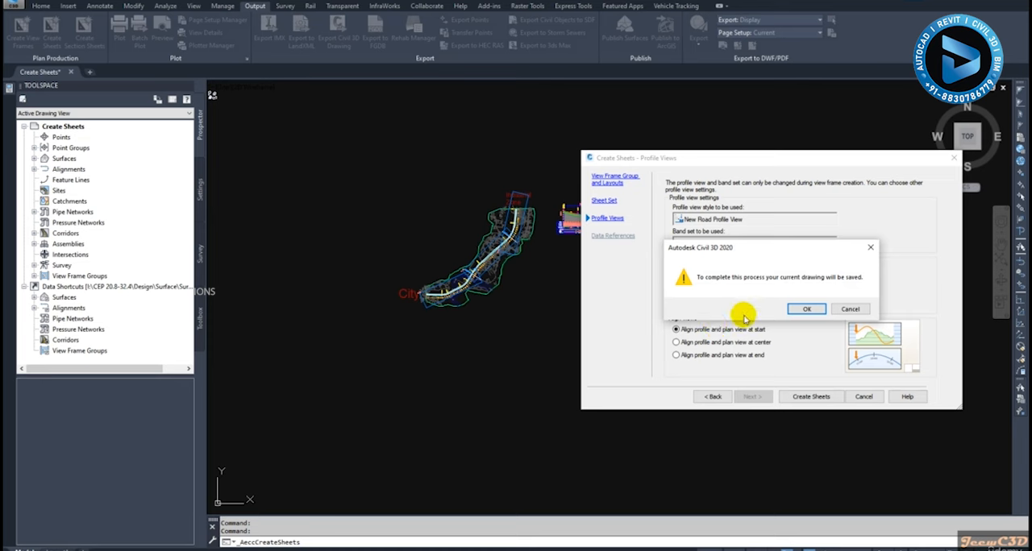
click(803, 310)
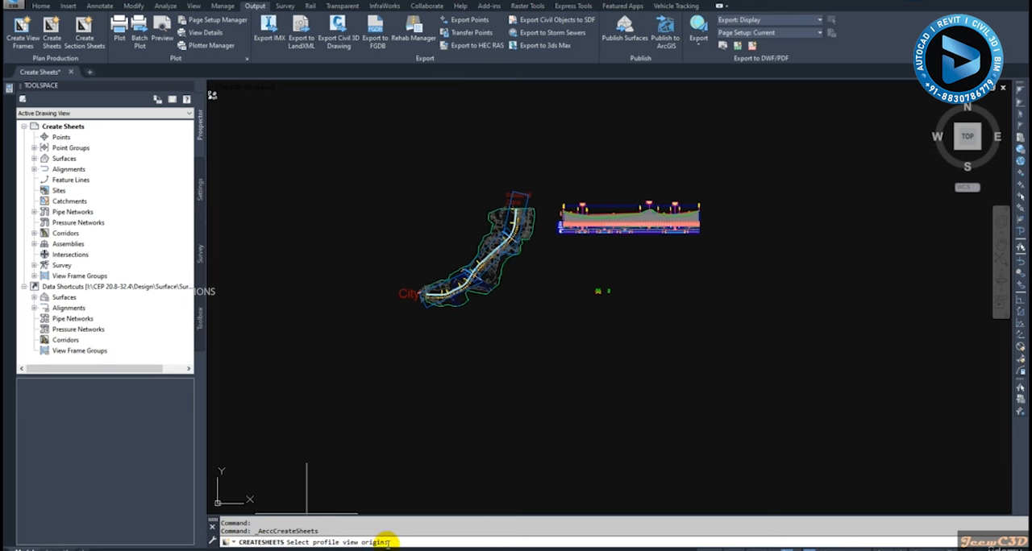
Place the new profile views' origin in empty space beyond the right end of the existing profile view and close the Event Viewer and Sheet Set Manager
middle_drag(671, 390, 536, 407)
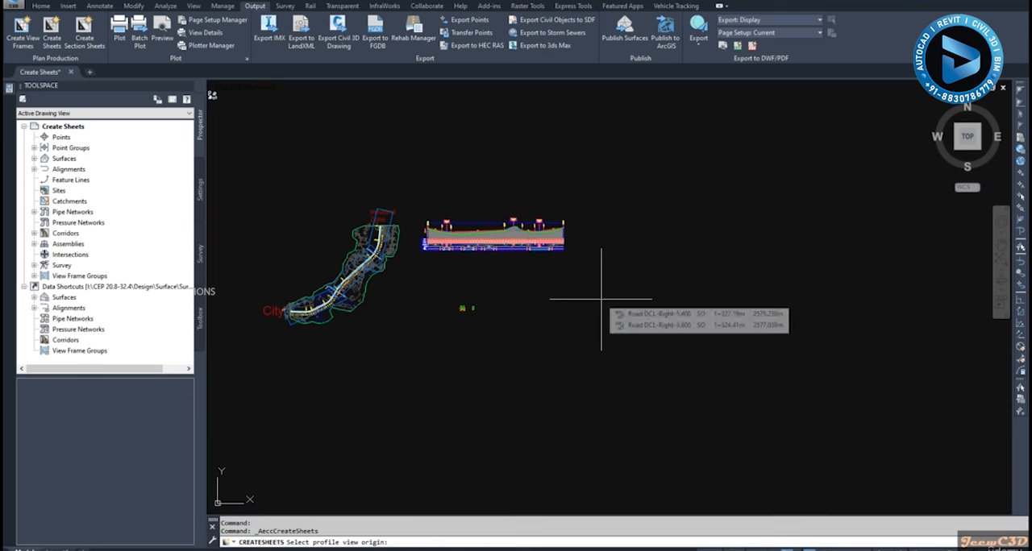
click(463, 308)
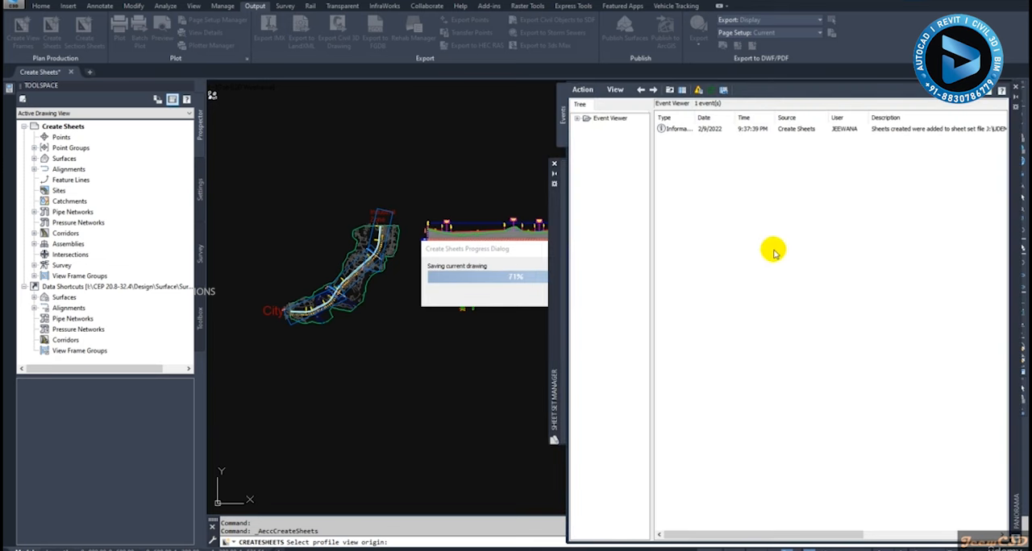
click(988, 93)
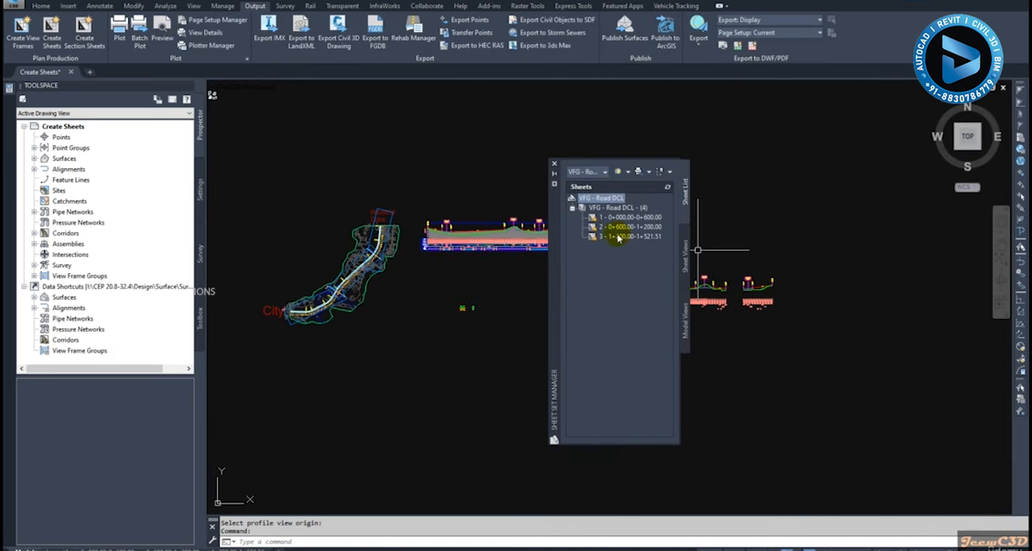
click(554, 169)
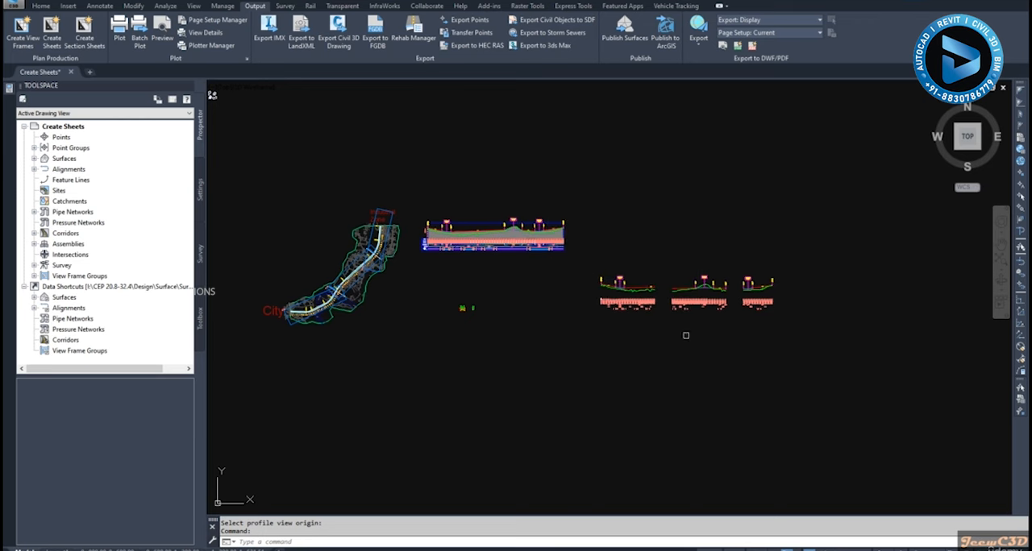
Regenerate the whole drawing with the REA command and inspect the newly placed profile views
scroll(649, 274, up, 3)
middle_drag(664, 279, 588, 279)
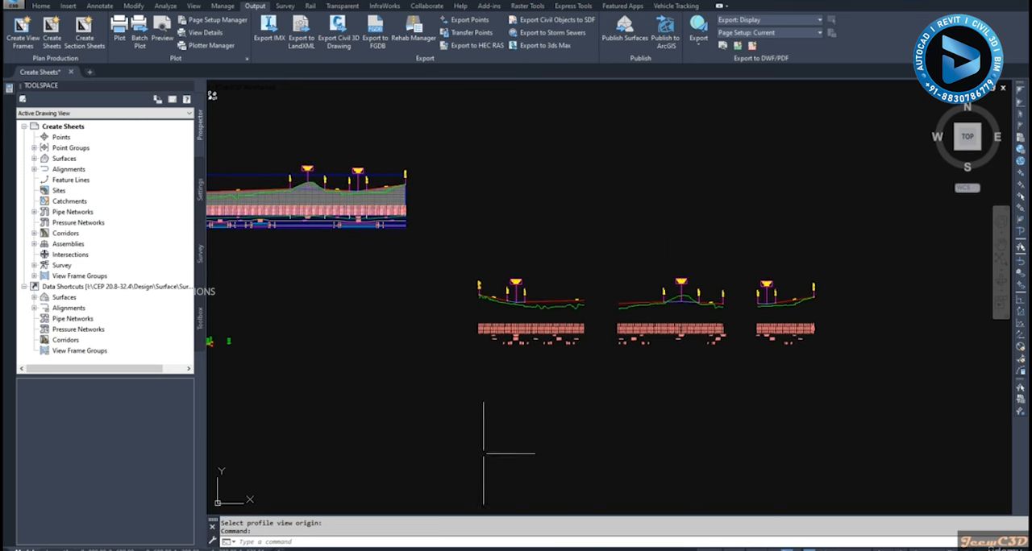
click(433, 541)
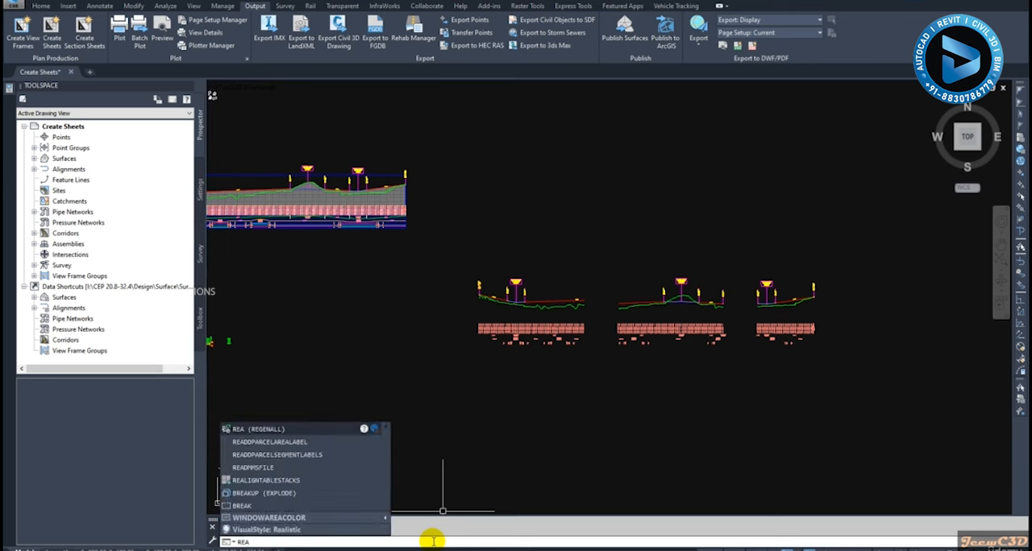
text(rea)
key(Return)
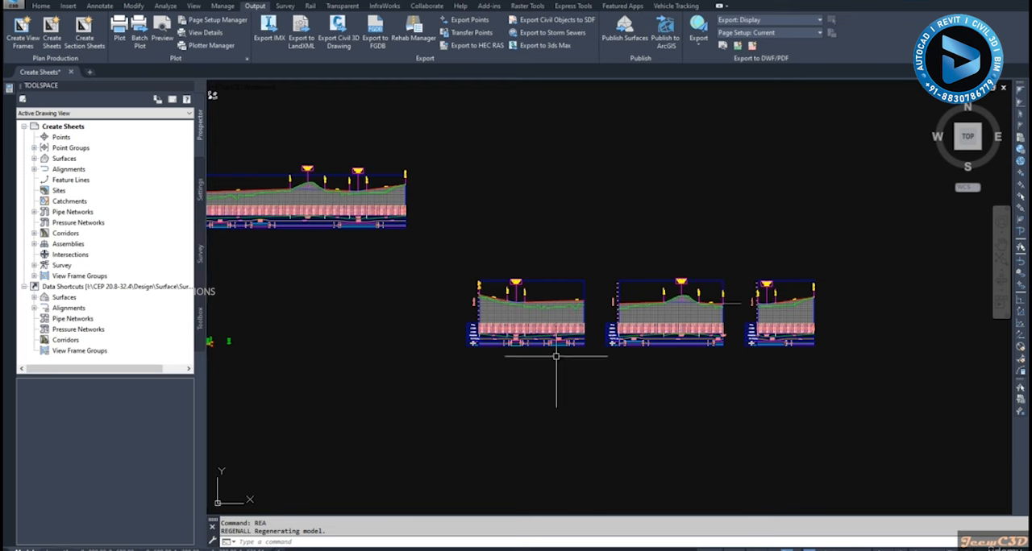
middle_drag(560, 403, 560, 345)
scroll(563, 271, up, 3)
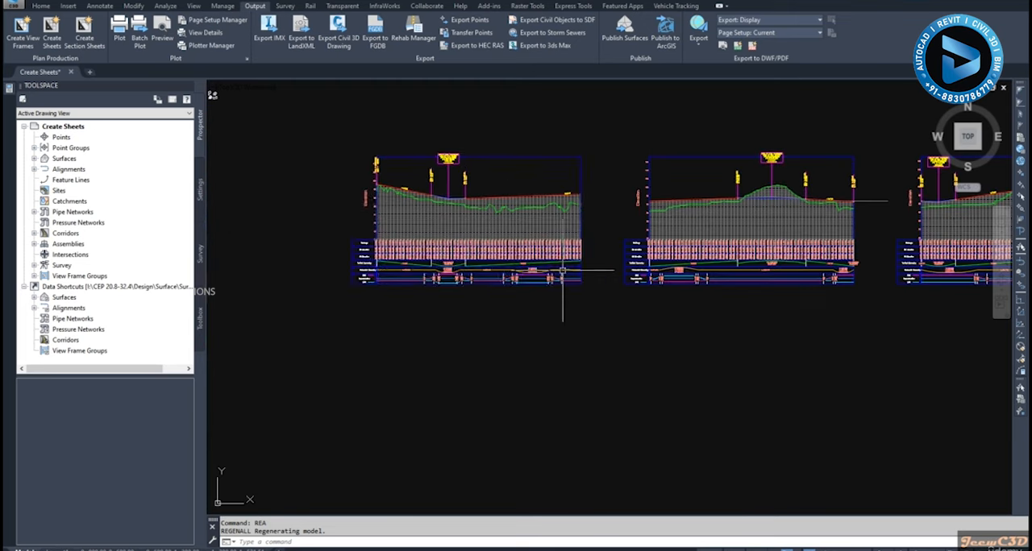
scroll(689, 262, down, 3)
middle_drag(553, 362, 600, 301)
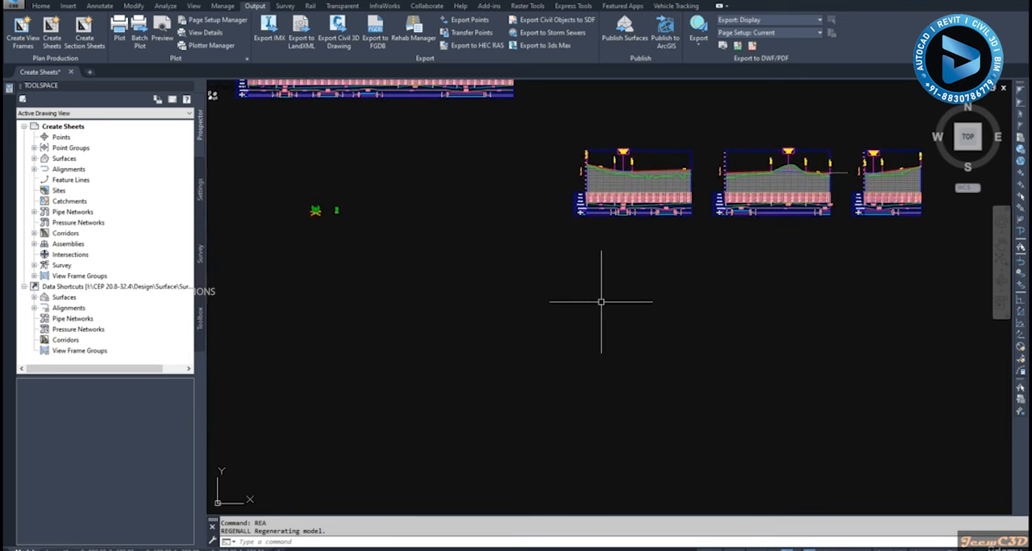
scroll(569, 318, down, 2)
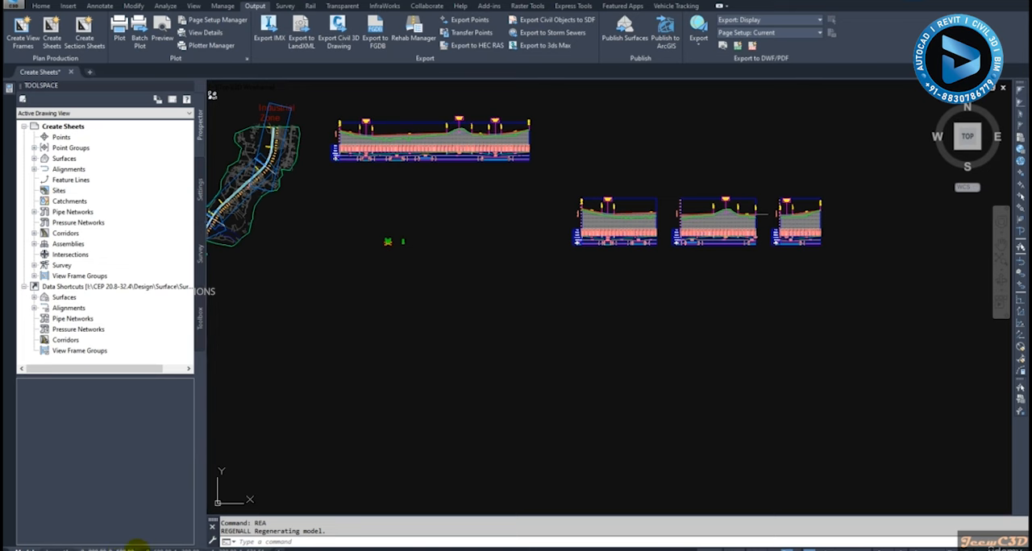
Open the 0+000.00-0+600.00 layout and examine its plan, profile and title block, including the station range field
mouse_move(111, 547)
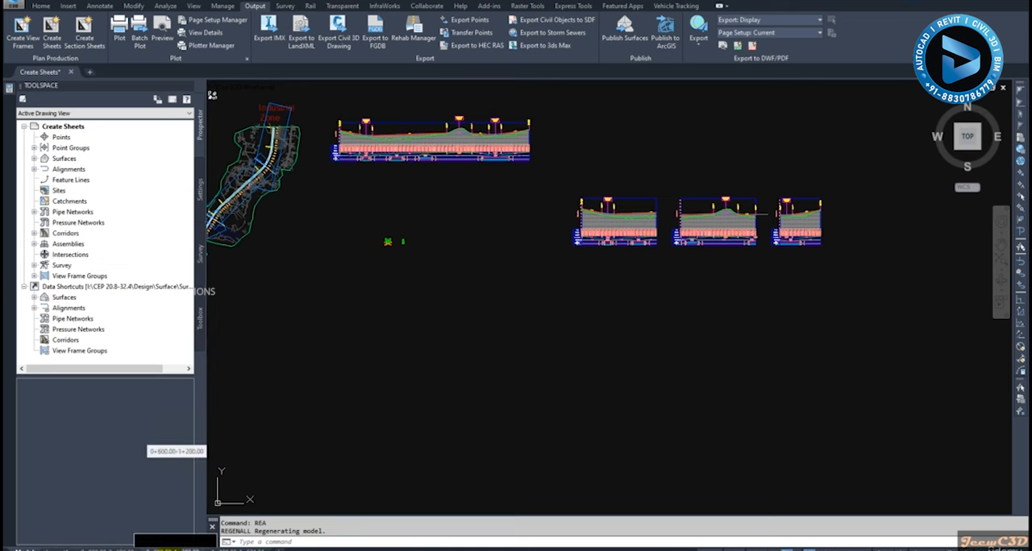
mouse_move(167, 548)
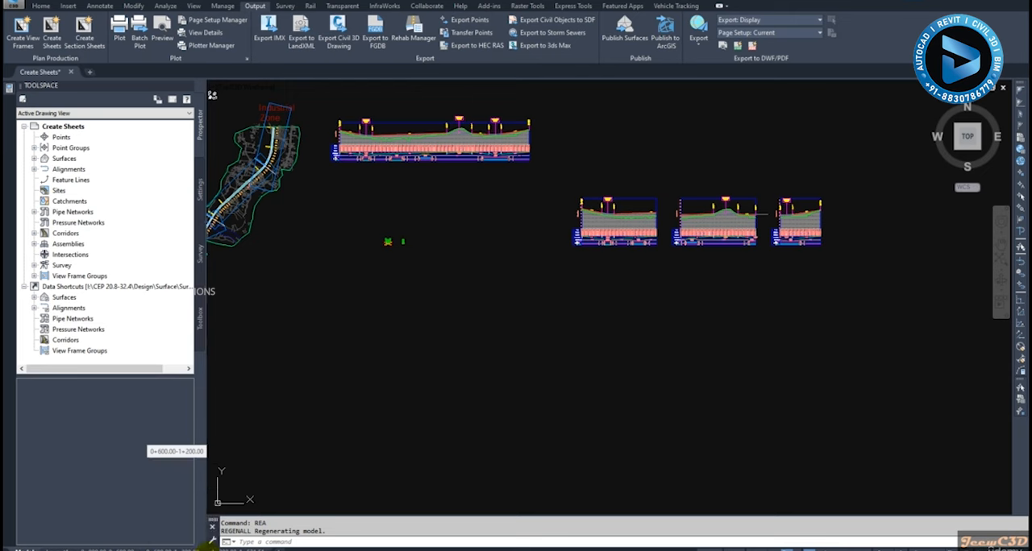
mouse_move(240, 548)
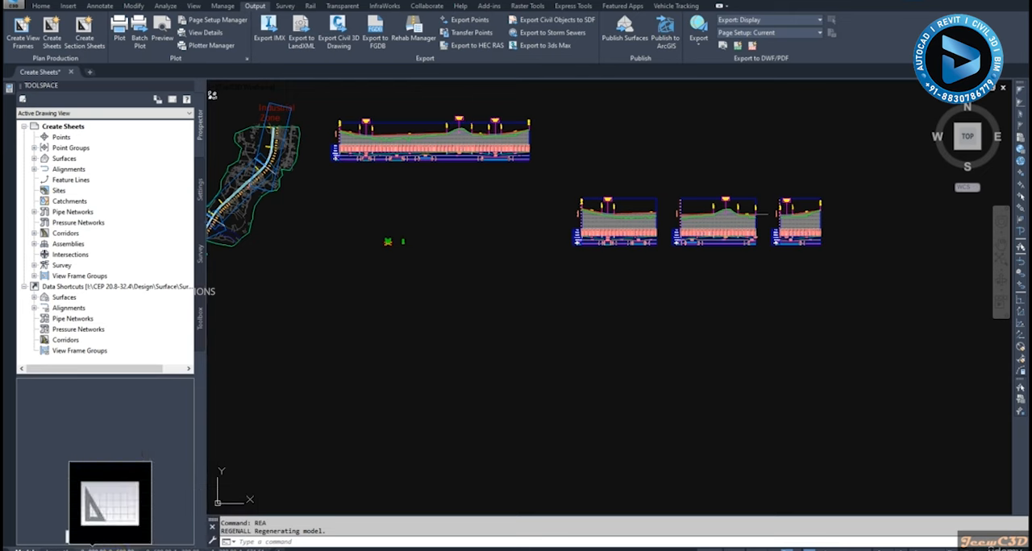
click(112, 549)
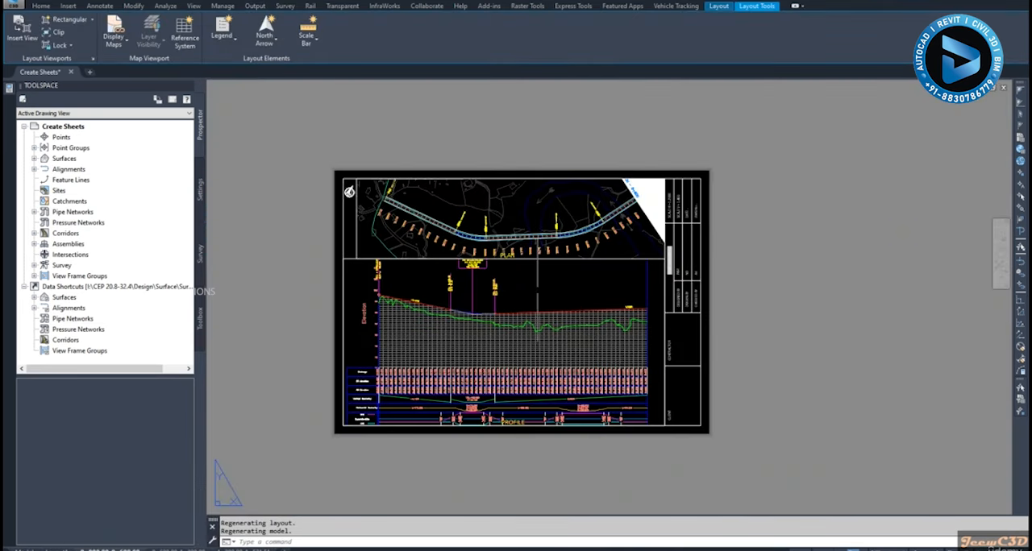
scroll(410, 227, up, 2)
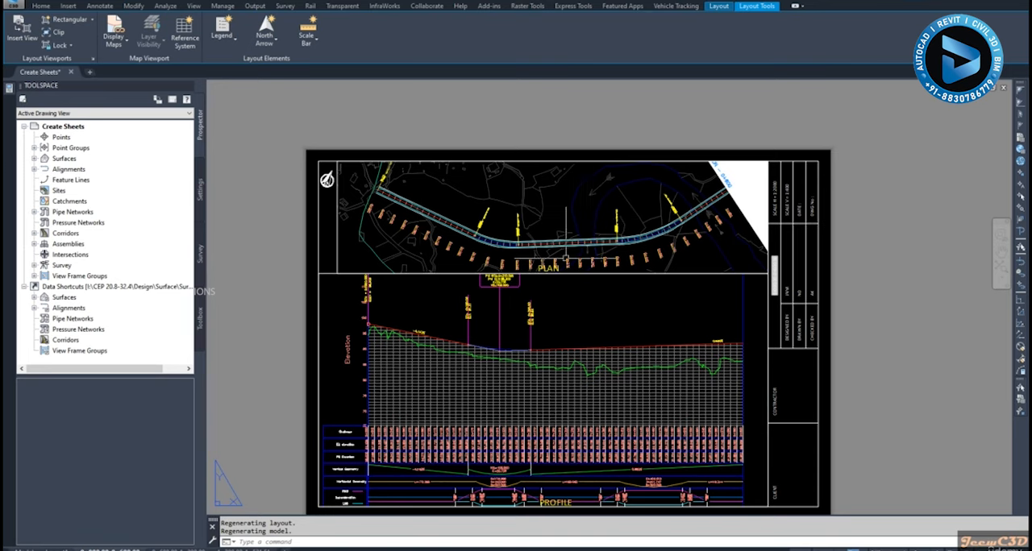
scroll(547, 300, down, 2)
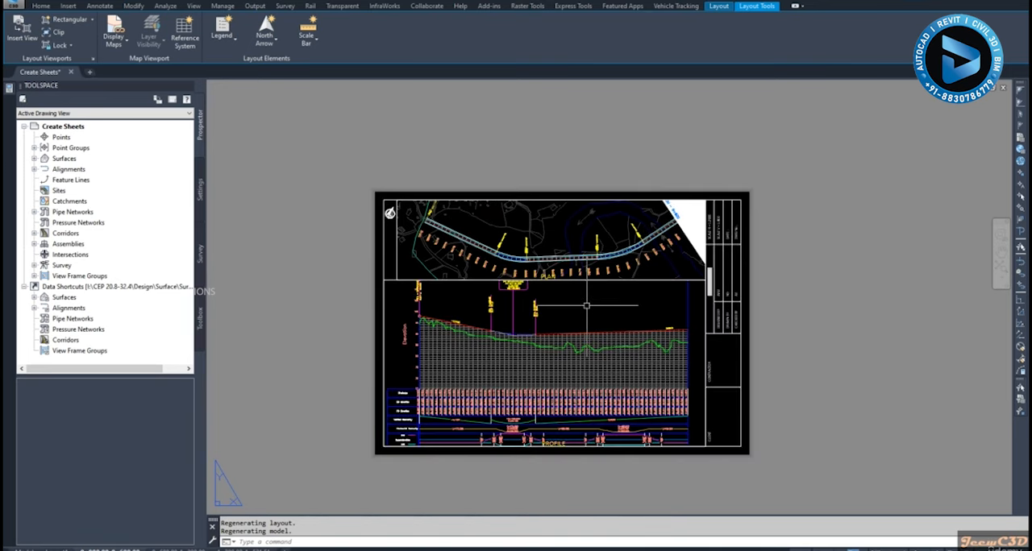
scroll(586, 306, up, 6)
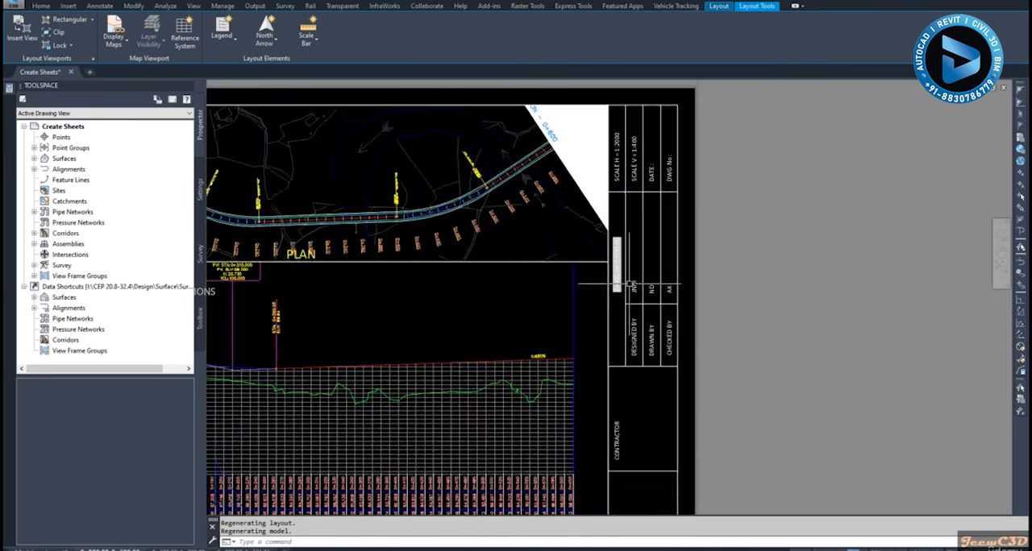
scroll(564, 318, down, 2)
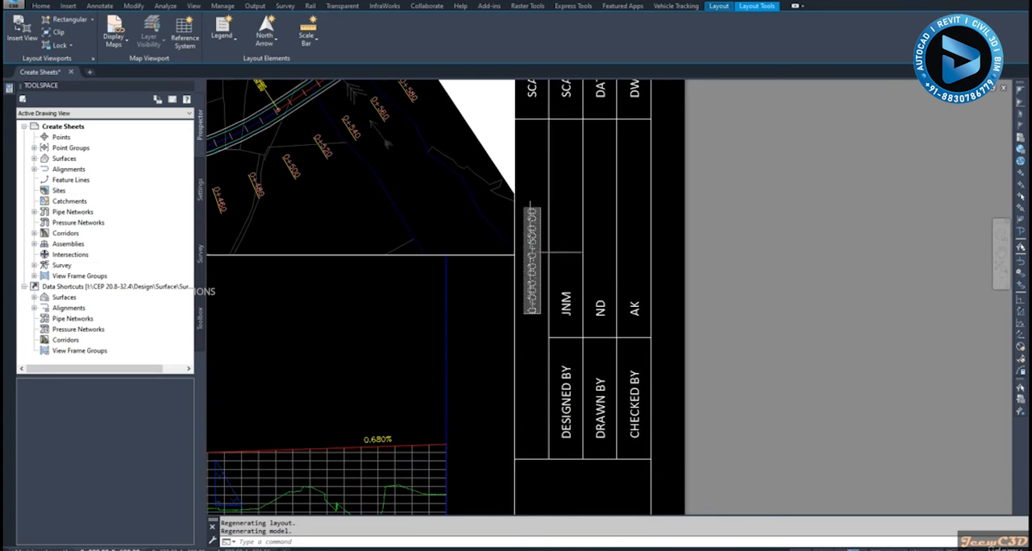
click(533, 214)
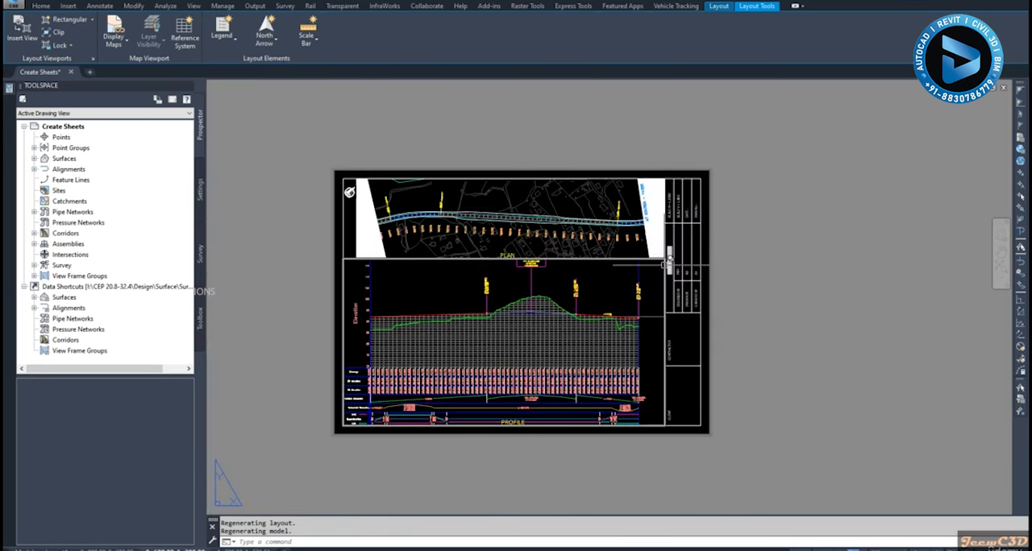
Examine the plan and profile on the 0+600.00-1+200.00 layout and on the 1+200.00-1+521.51 layout
scroll(669, 260, up, 5)
scroll(654, 294, down, 5)
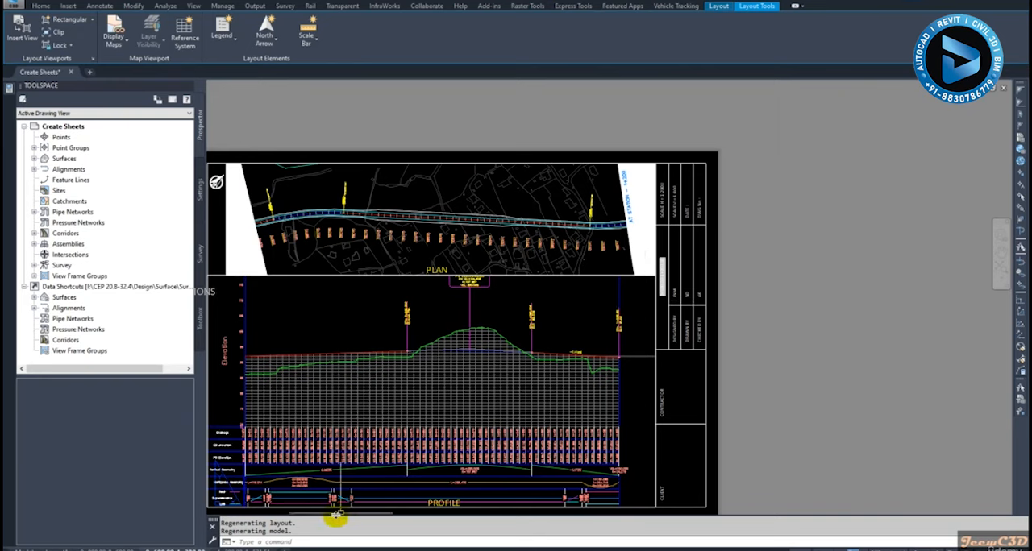
scroll(459, 396, down, 2)
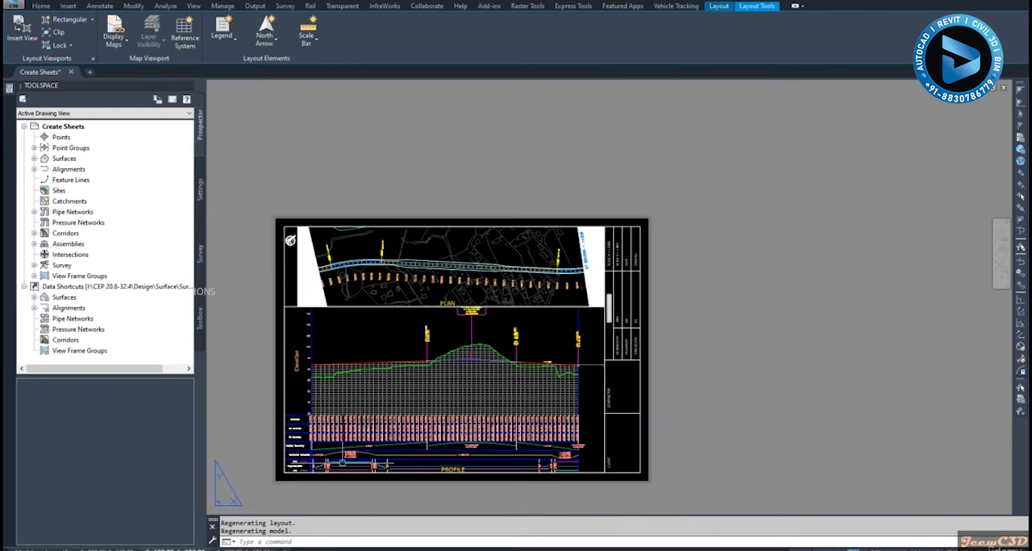
click(253, 549)
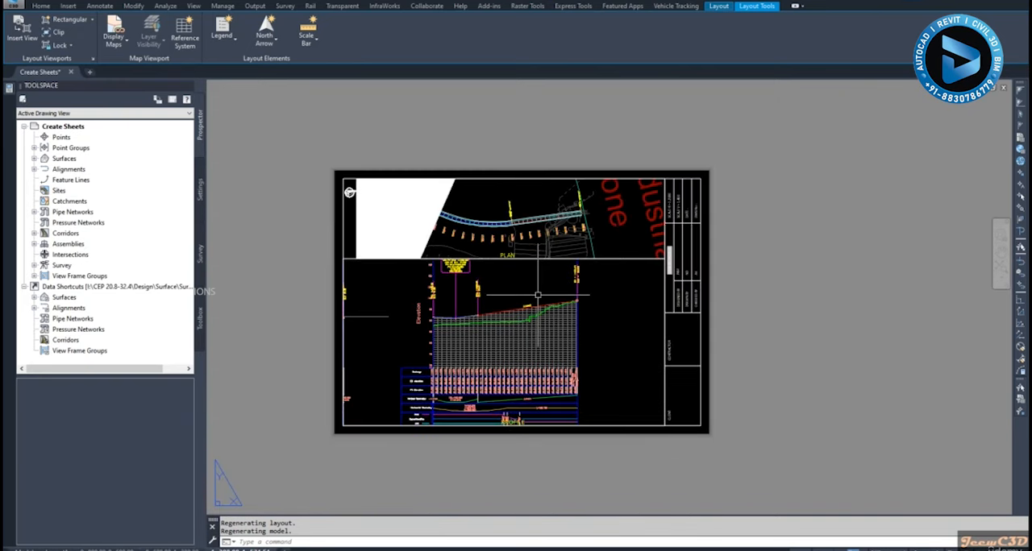
scroll(539, 304, down, 2)
scroll(579, 299, up, 2)
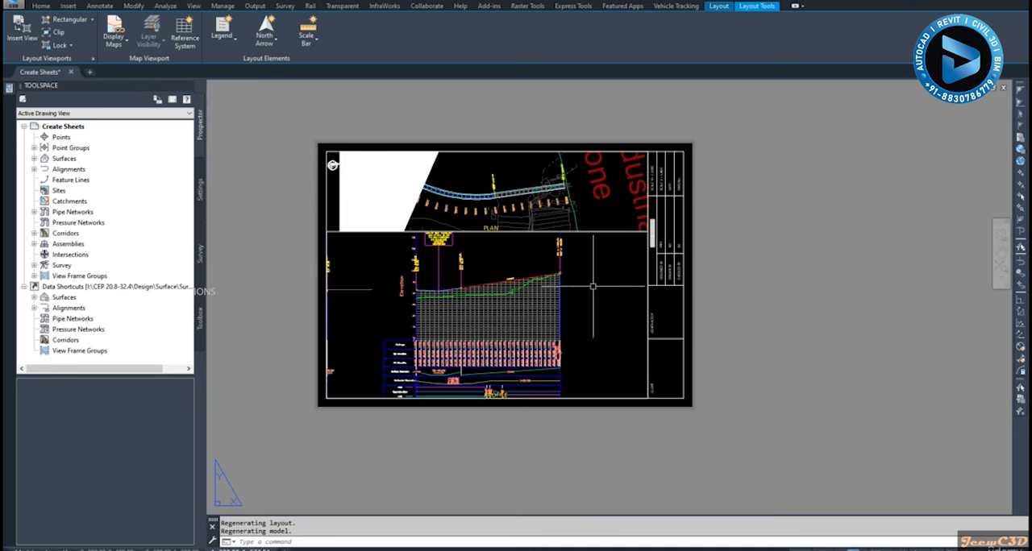